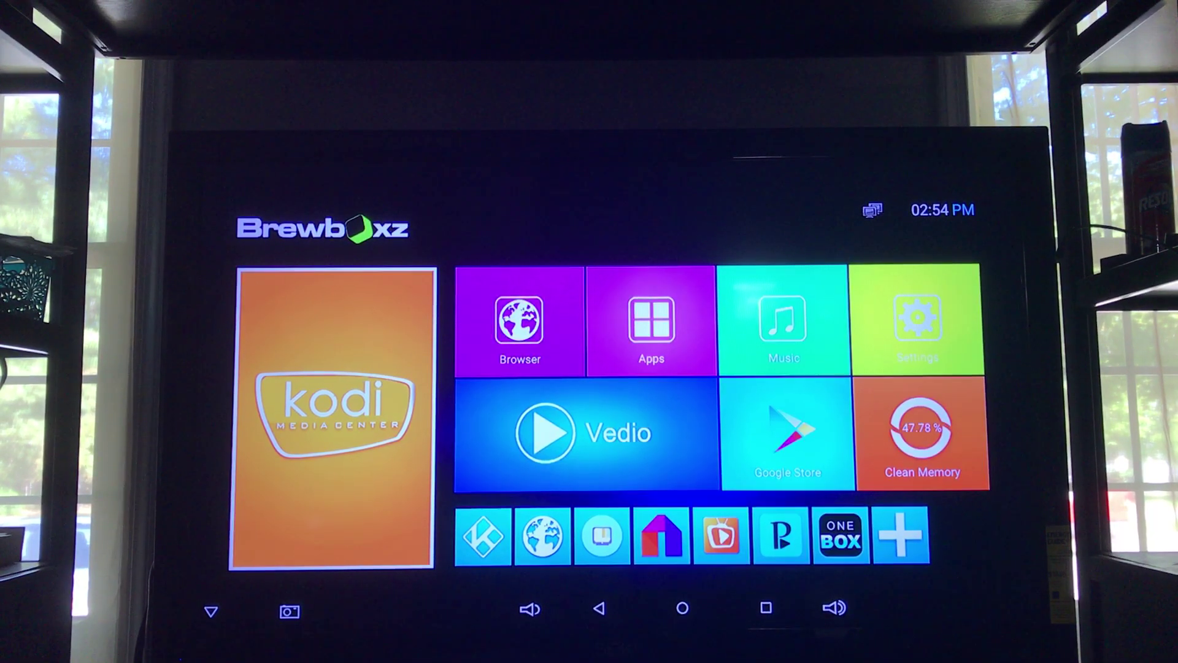
# Move the Brewboxz home-screen selection right and down to the Perfect Player shortcut
pyautogui.press('Right')
pyautogui.press('Down')
pyautogui.press('Down')
pyautogui.press('Right')
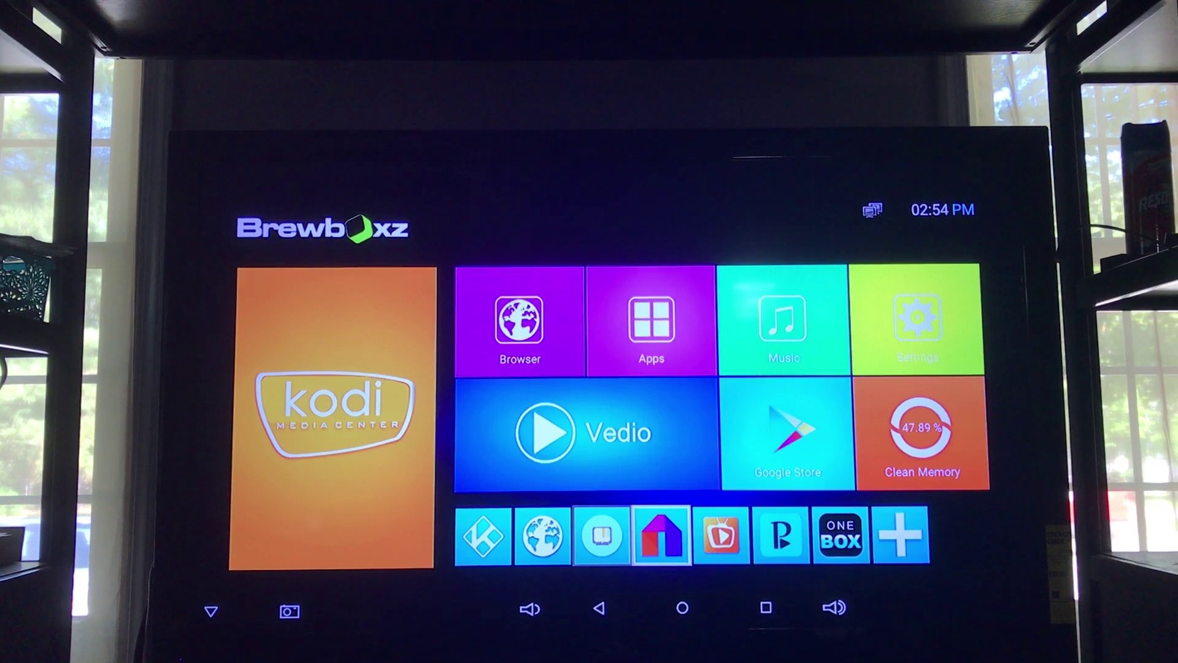
pyautogui.press('Right')
pyautogui.press('Right')
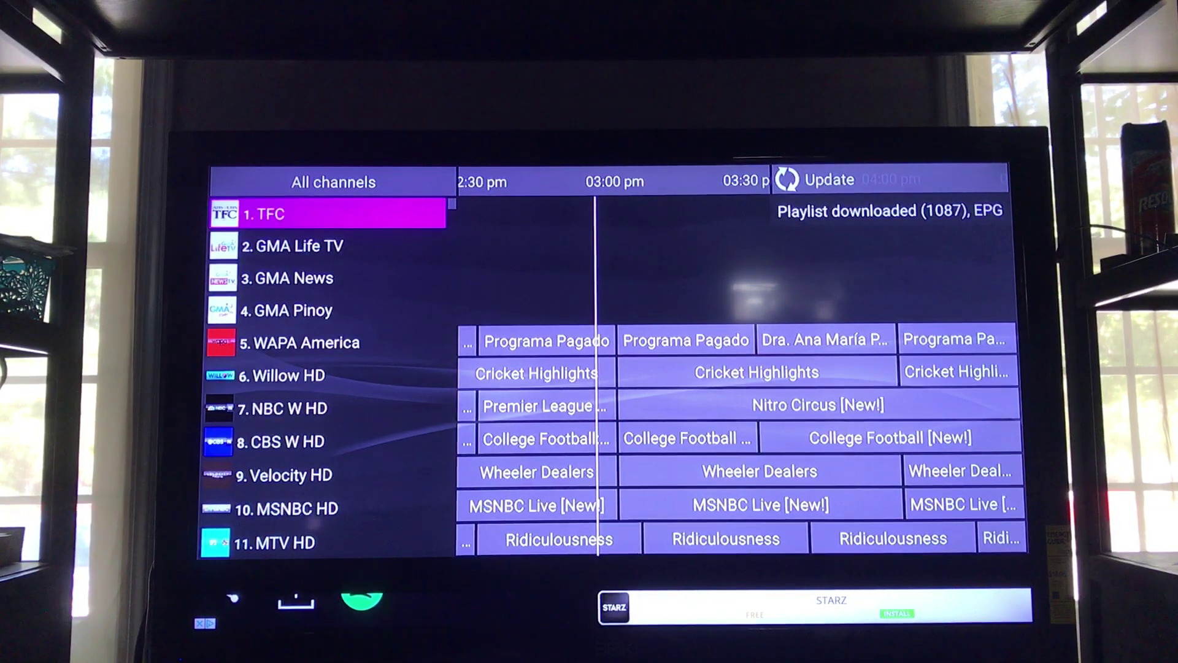
# Change the TFC channel's View option from List to Details
pyautogui.press('Menu')
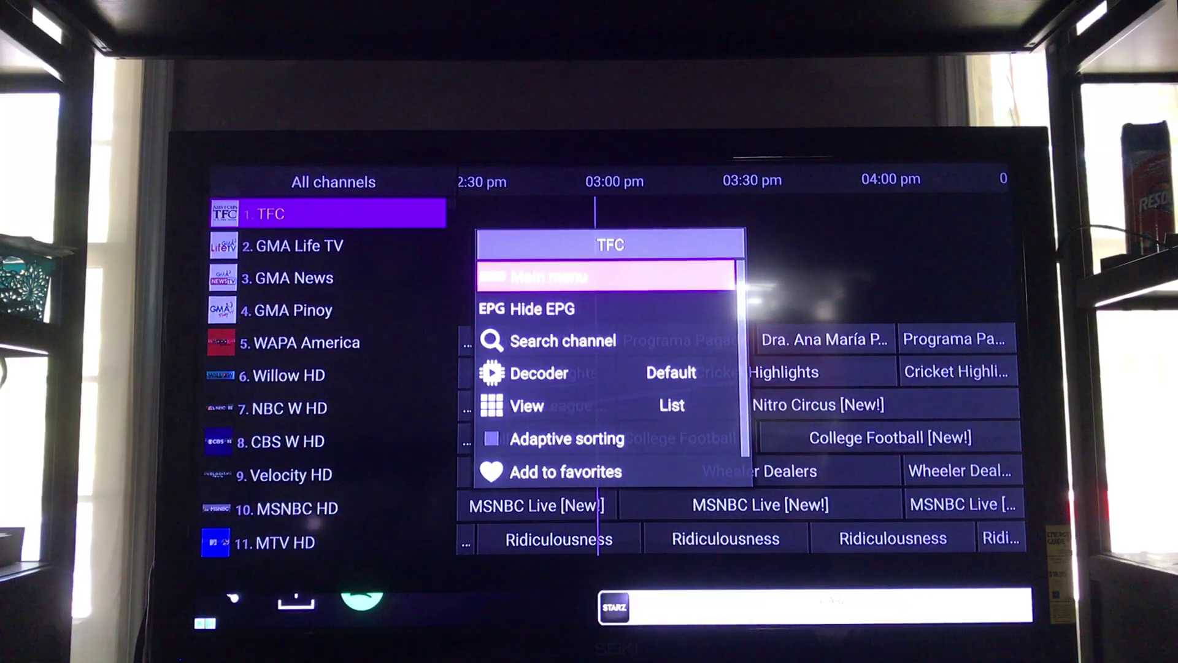
pyautogui.press('Down')
pyautogui.press('Down')
pyautogui.press('Down')
pyautogui.press('Down')
pyautogui.press('Down')
pyautogui.press('Down')
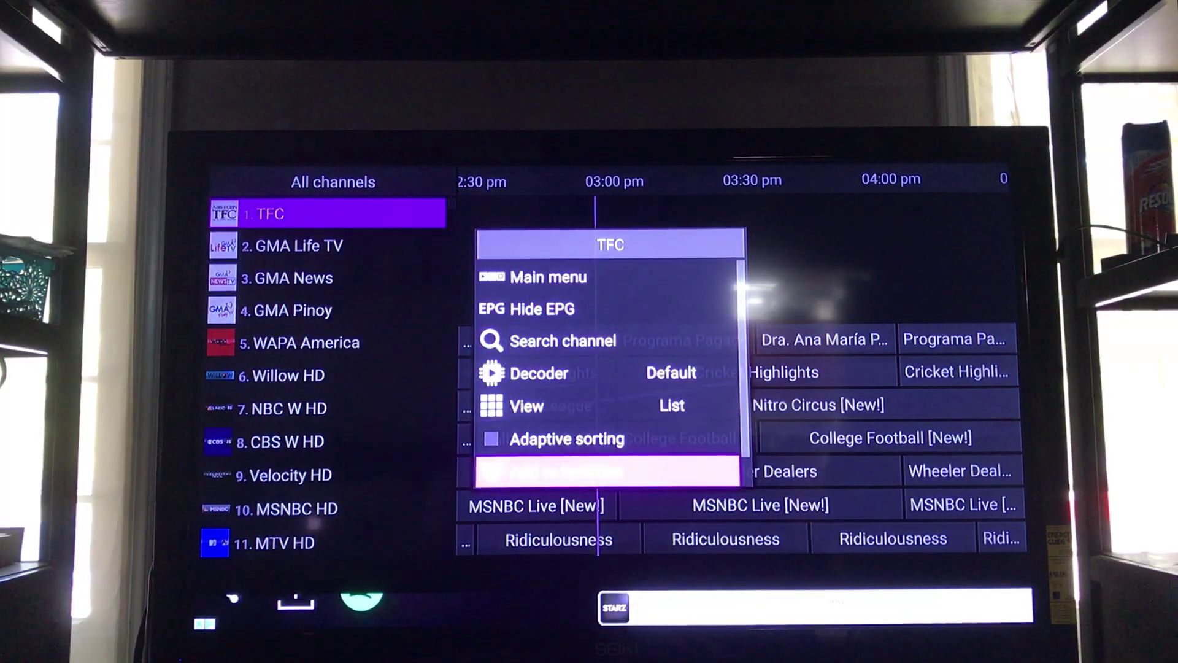
pyautogui.press('Down')
pyautogui.press('Down')
pyautogui.press('Down')
pyautogui.press('Down')
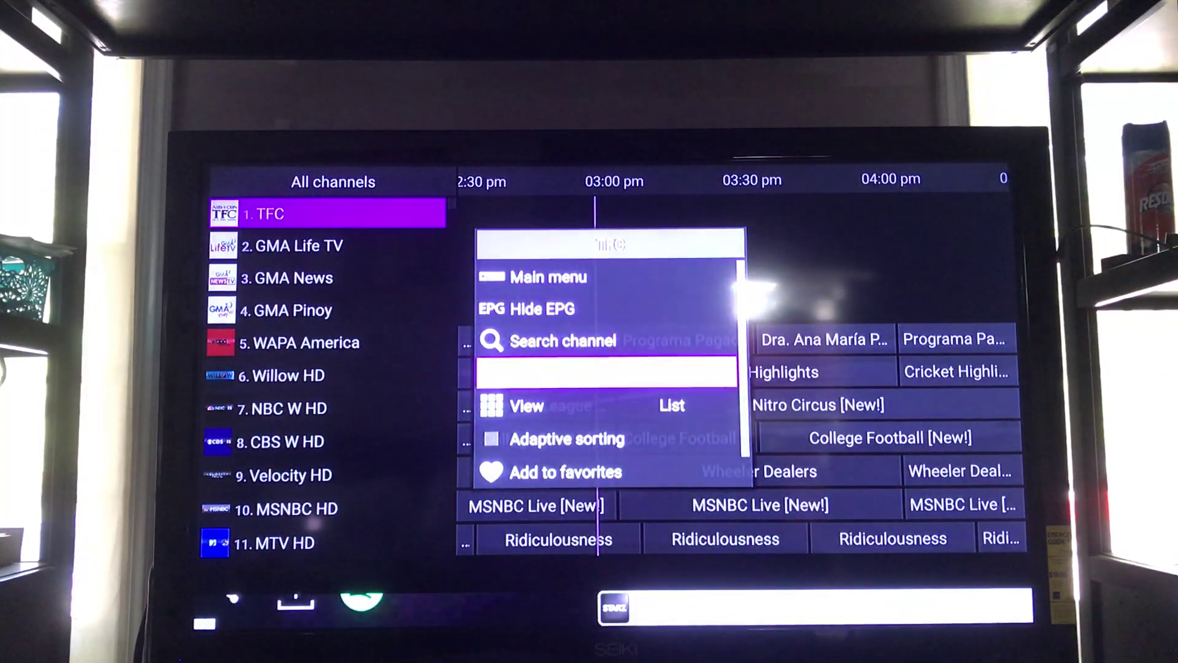
pyautogui.press('Down')
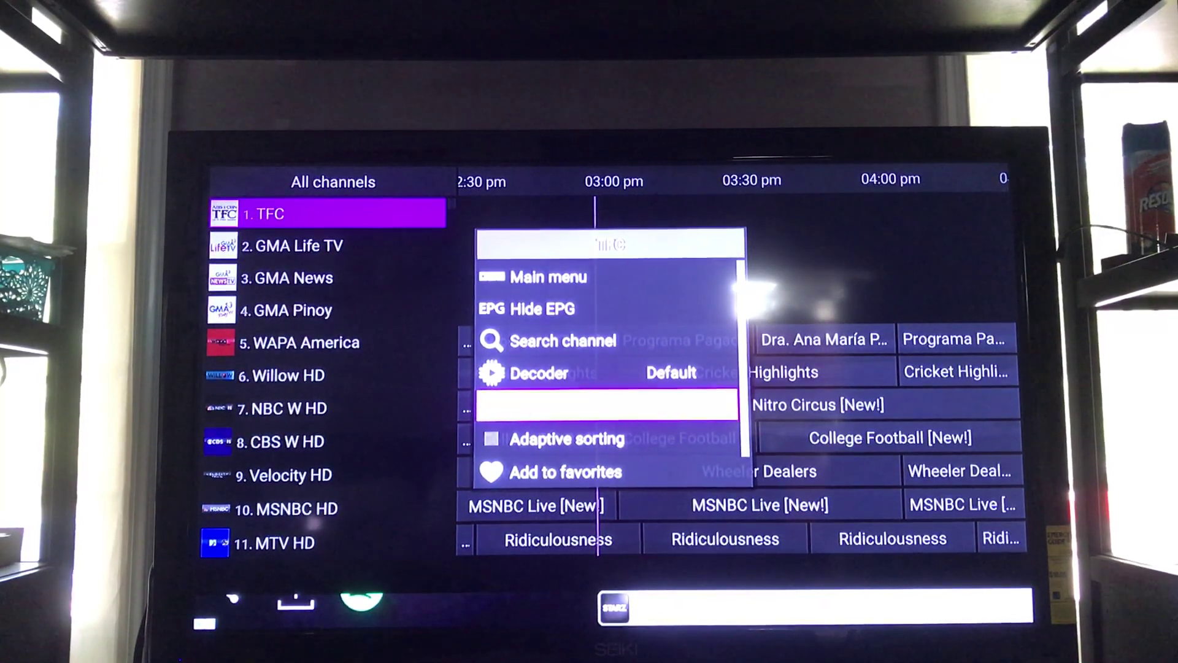
pyautogui.press('Return')
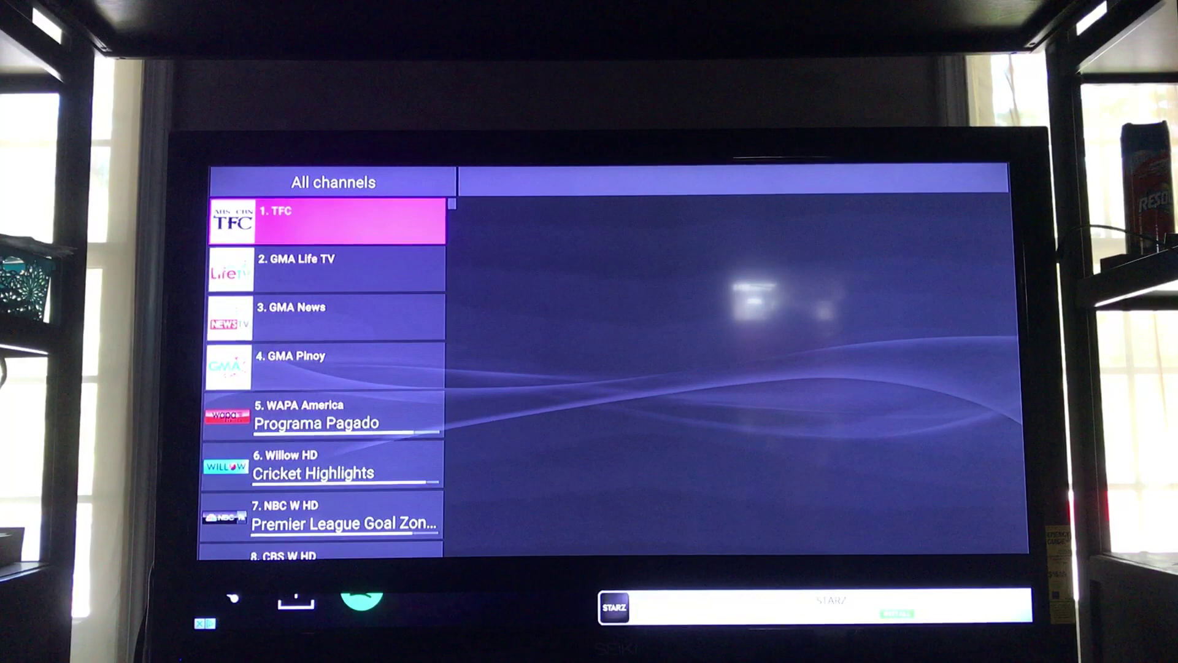
# Change the View option again, to Table, for a grid of current programmes
pyautogui.press('Menu')
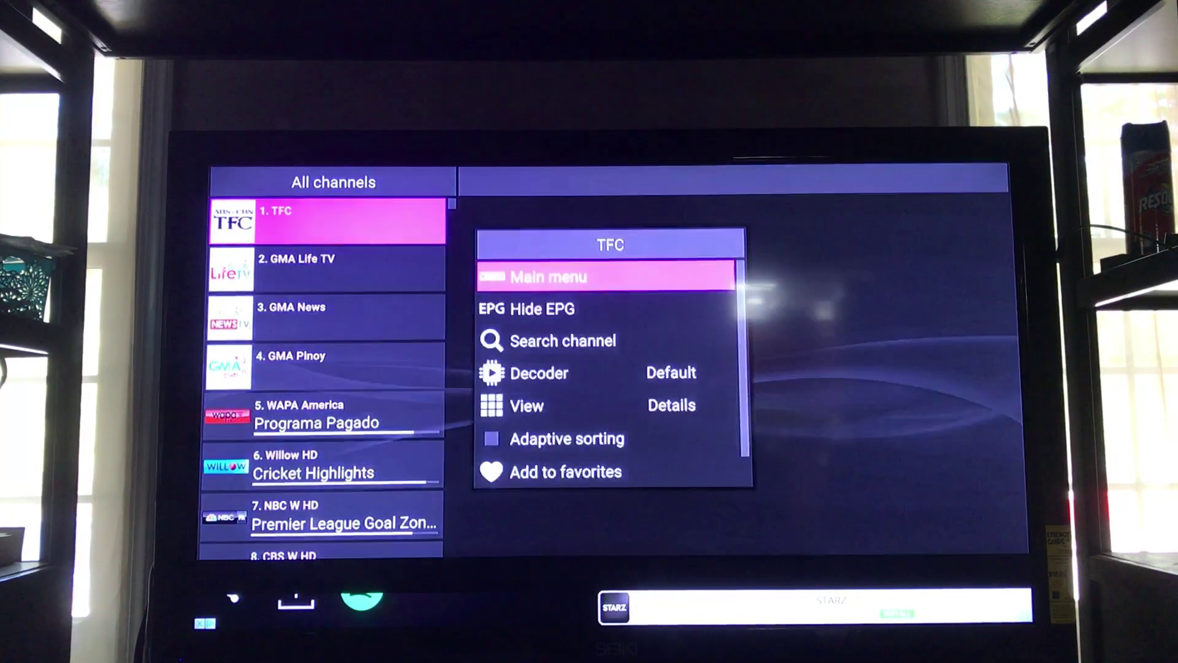
pyautogui.press('Down')
pyautogui.press('Down')
pyautogui.press('Down')
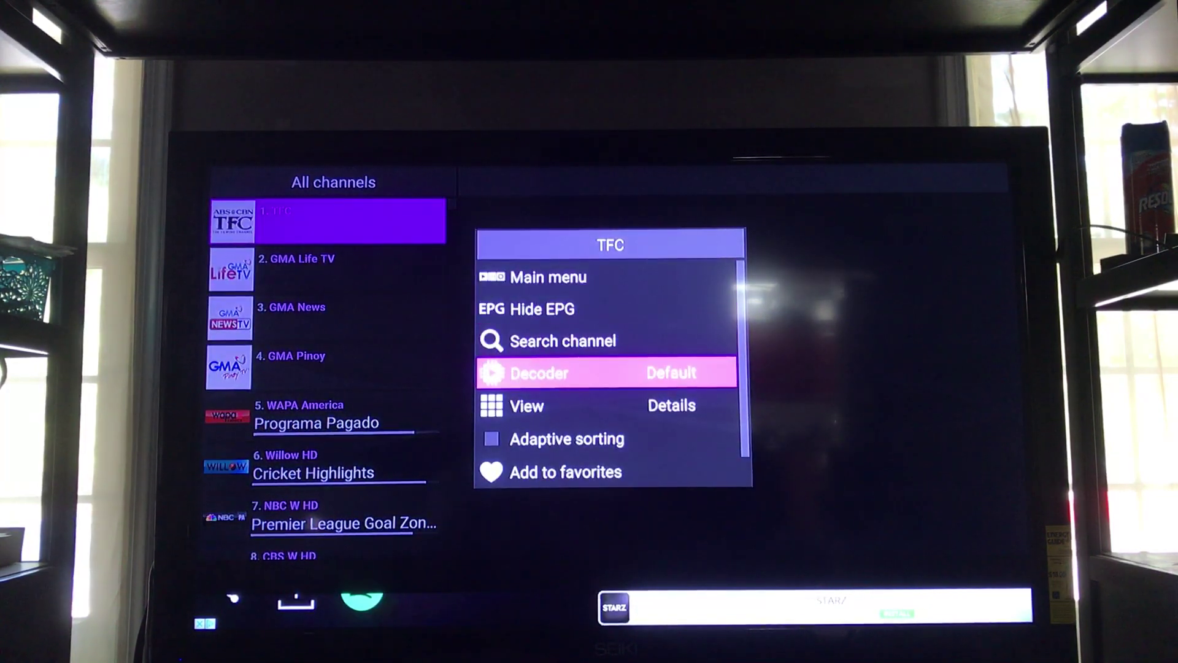
pyautogui.press('Down')
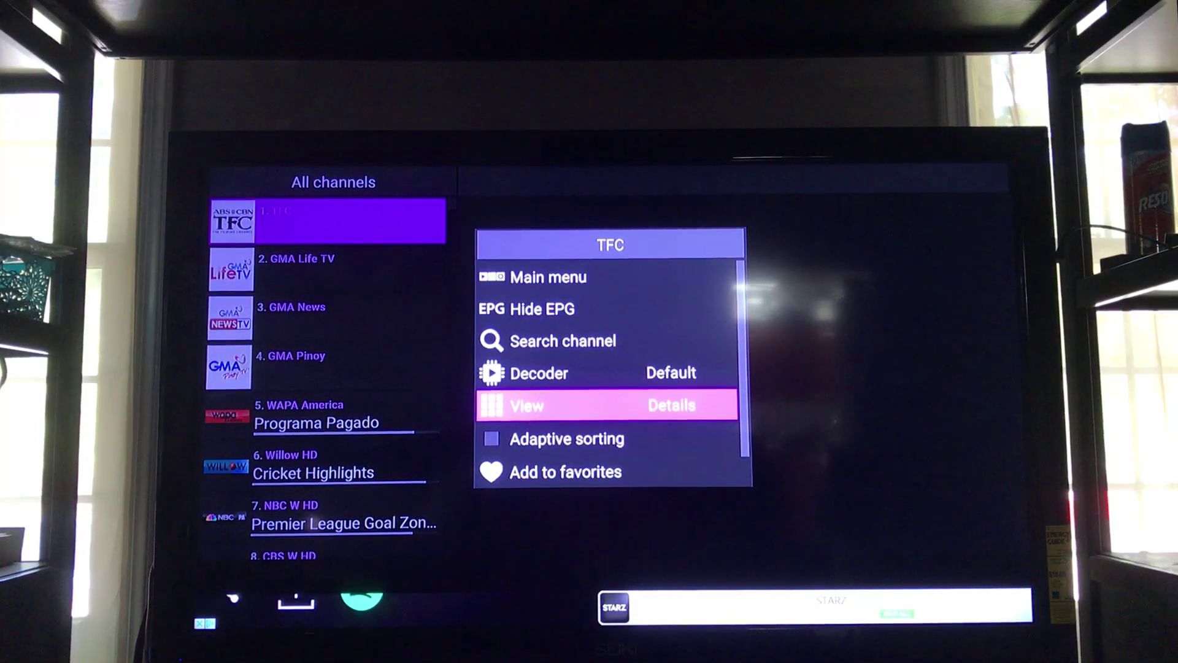
pyautogui.press('Return')
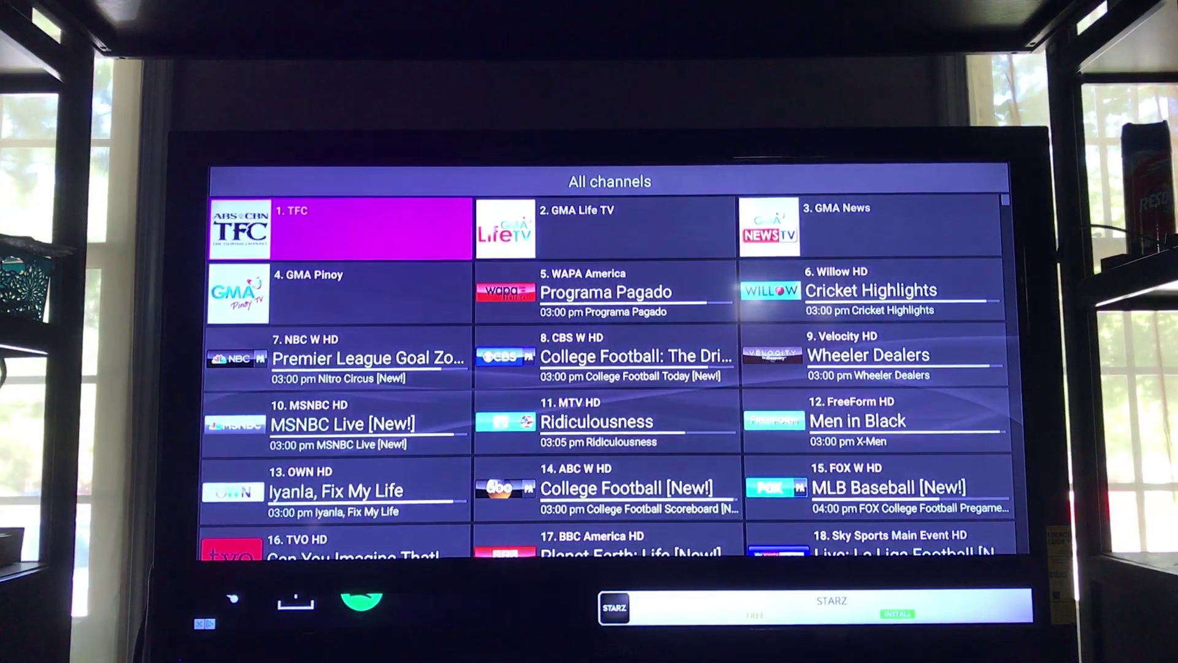
# Check the view options, then browse down the channel grid toward the sports channels
pyautogui.press('Menu')
pyautogui.press('Down')
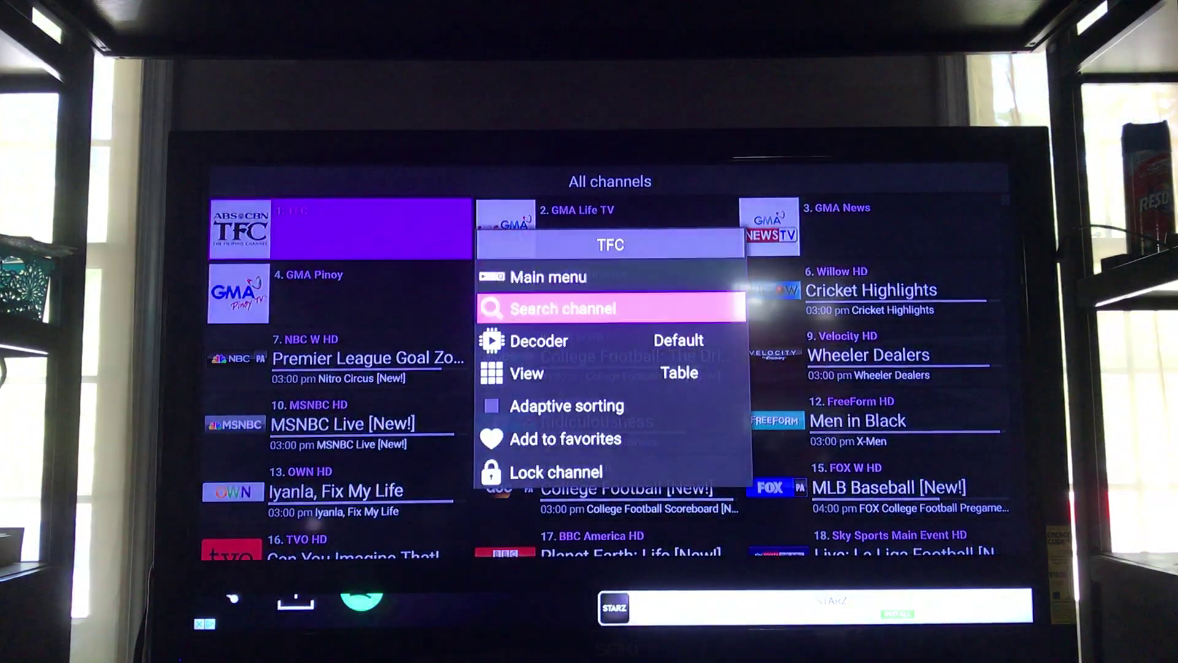
pyautogui.press('Down')
pyautogui.press('Down')
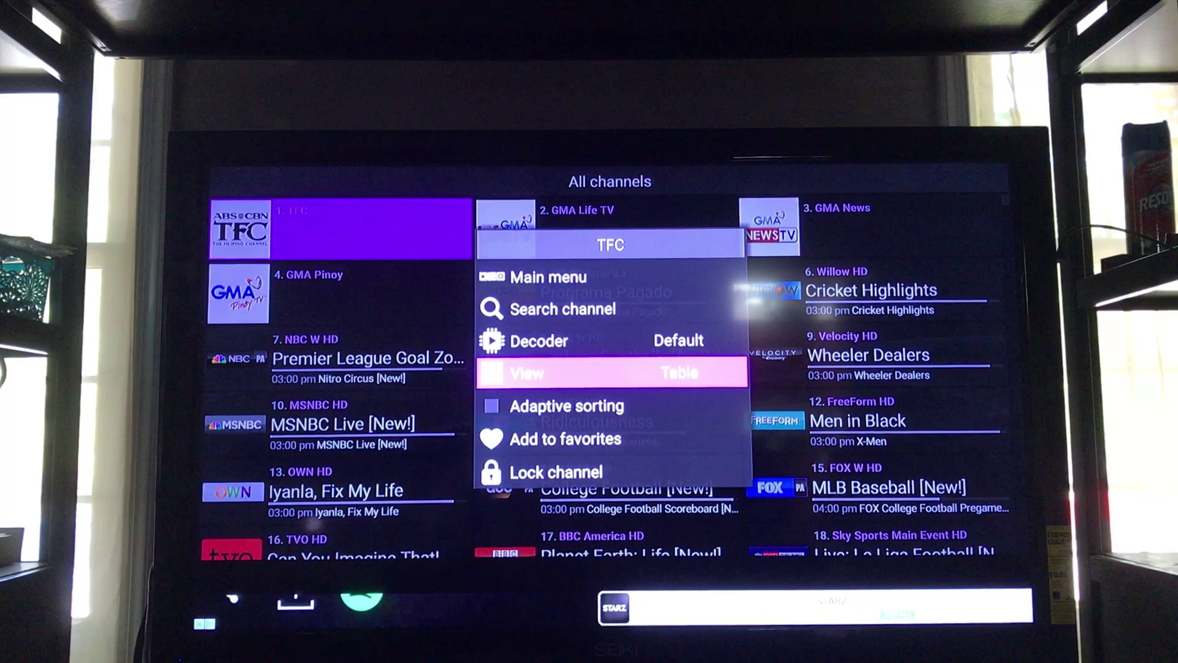
pyautogui.press('Escape')
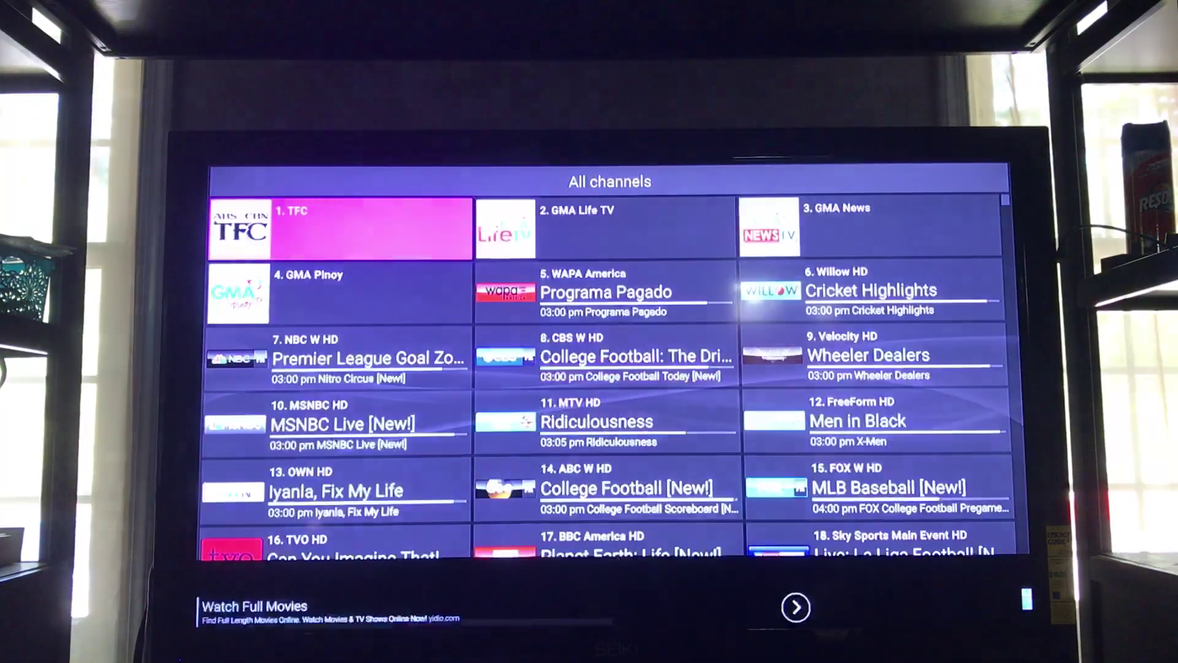
pyautogui.press('Down')
pyautogui.press('Down')
pyautogui.press('Down')
pyautogui.press('Down')
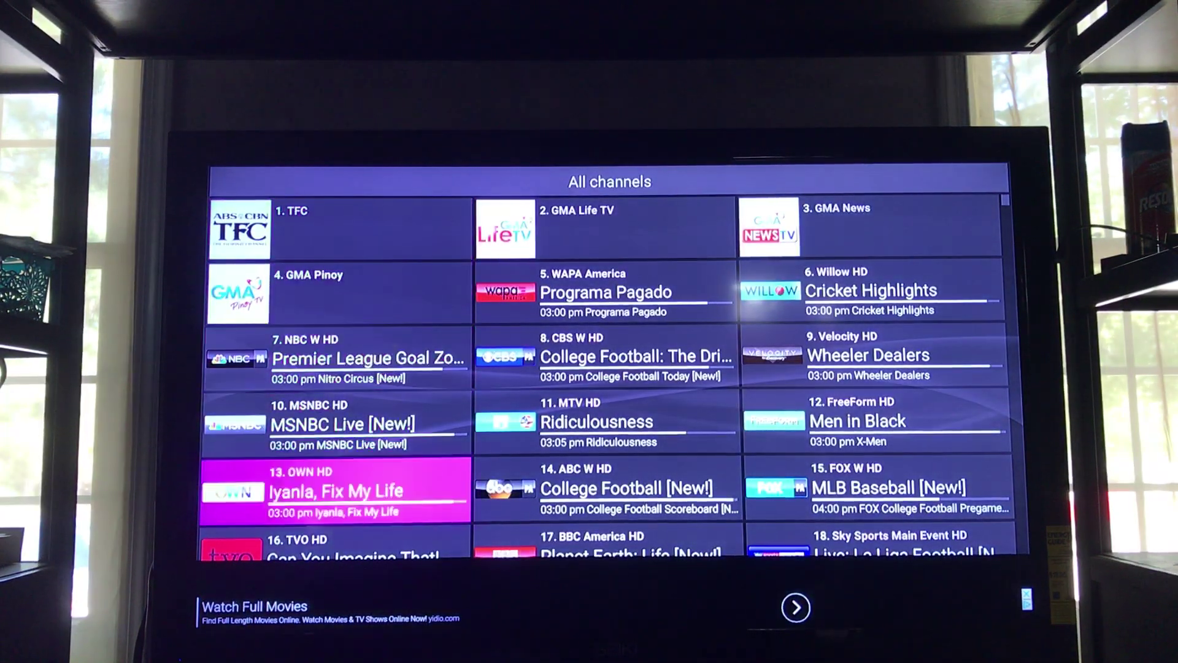
pyautogui.press('Down')
pyautogui.press('Down')
pyautogui.press('Down')
pyautogui.press('Down')
pyautogui.press('Down')
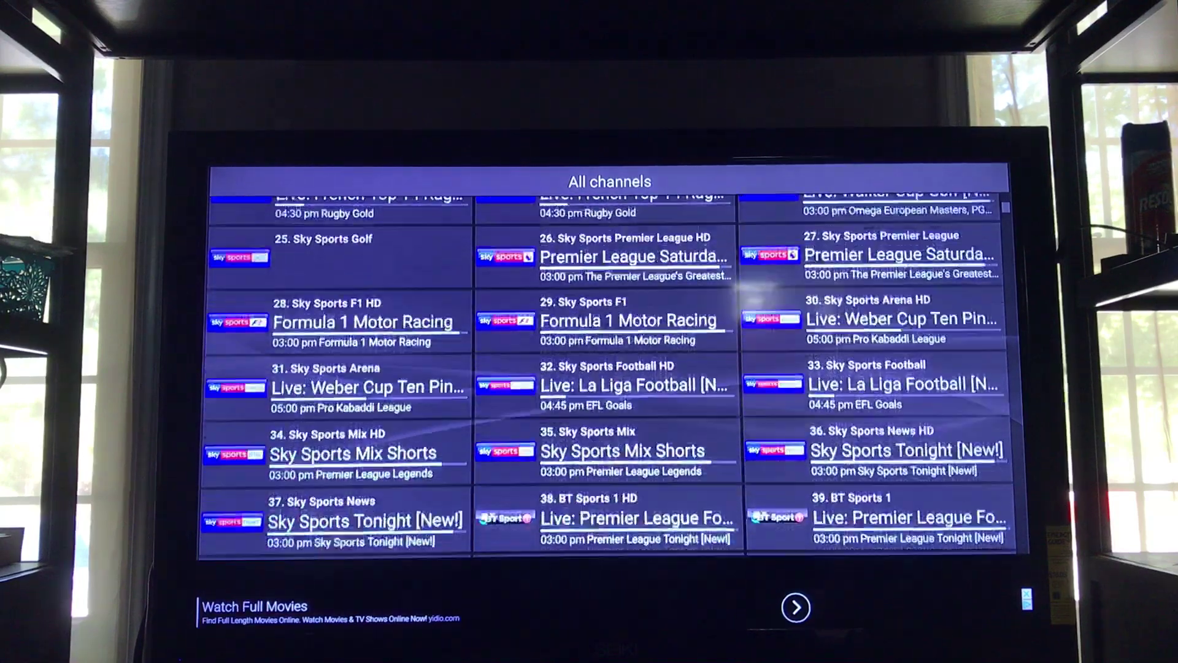
pyautogui.press('Down')
pyautogui.press('Down')
pyautogui.press('Down')
pyautogui.press('Down')
pyautogui.press('Down')
pyautogui.press('Down')
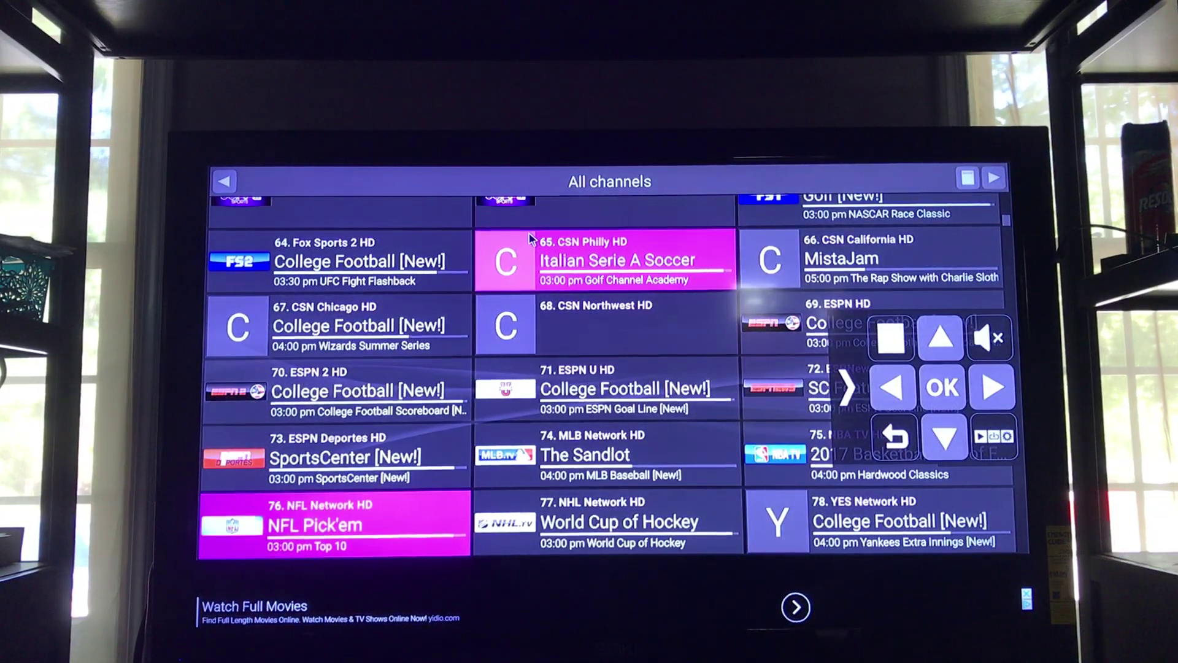
# Switch NFL Network HD's View option back to List (EPG)
pyautogui.press('Menu')
pyautogui.press('Down')
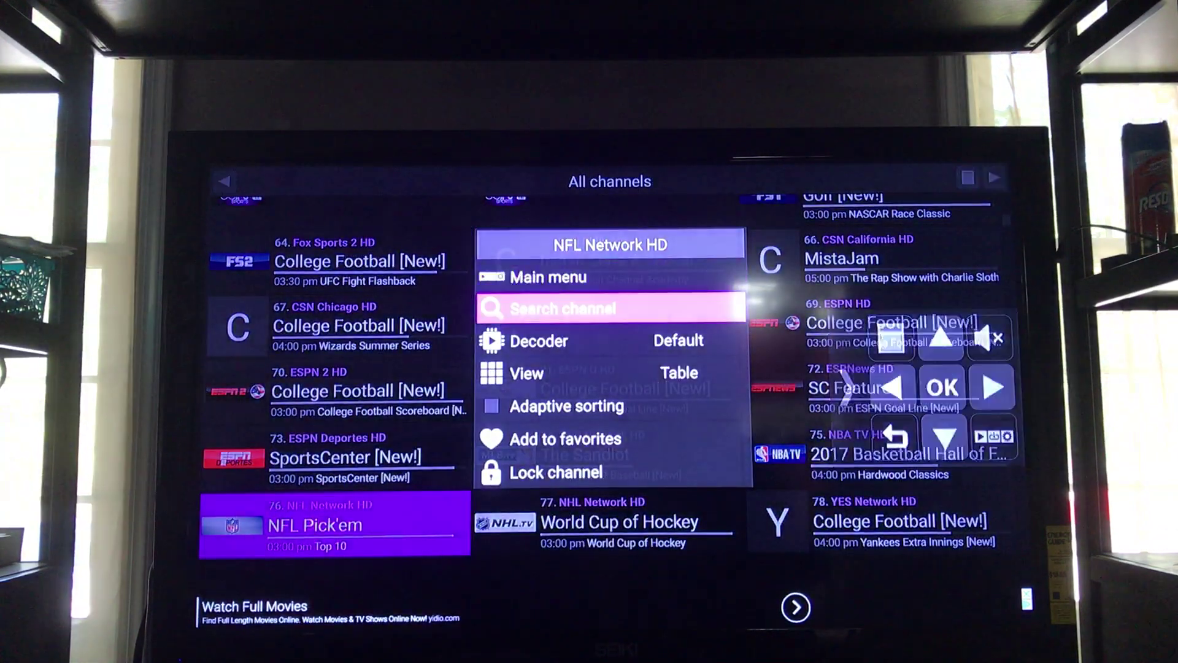
pyautogui.press('Down')
pyautogui.press('Down')
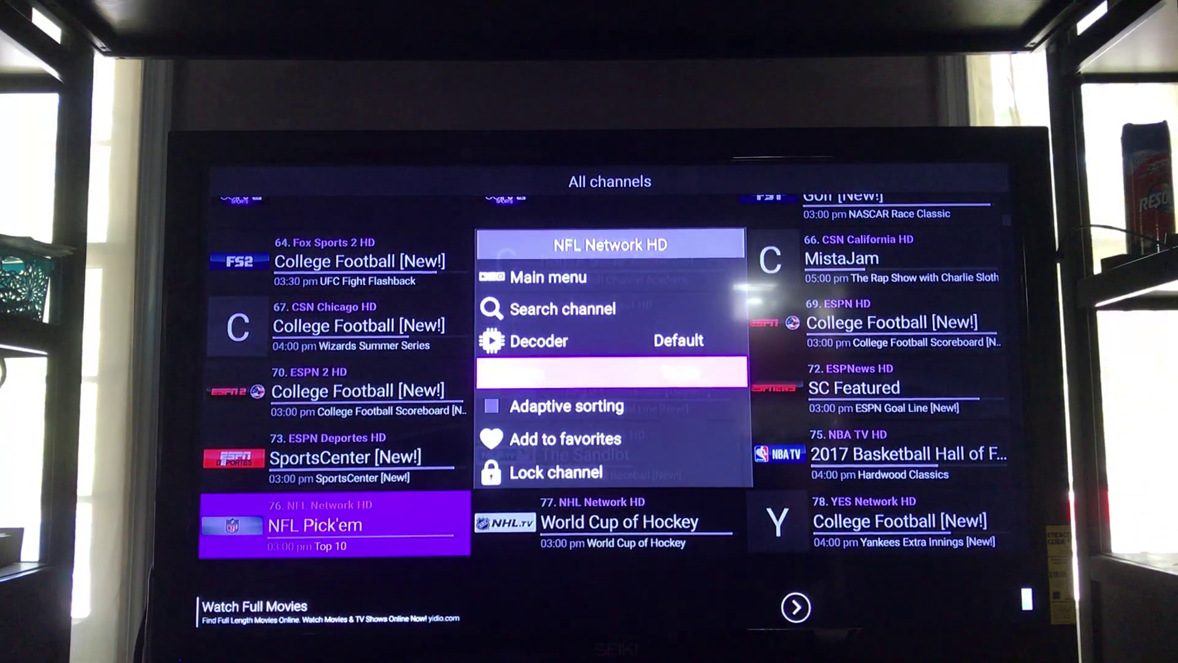
pyautogui.press('Return')
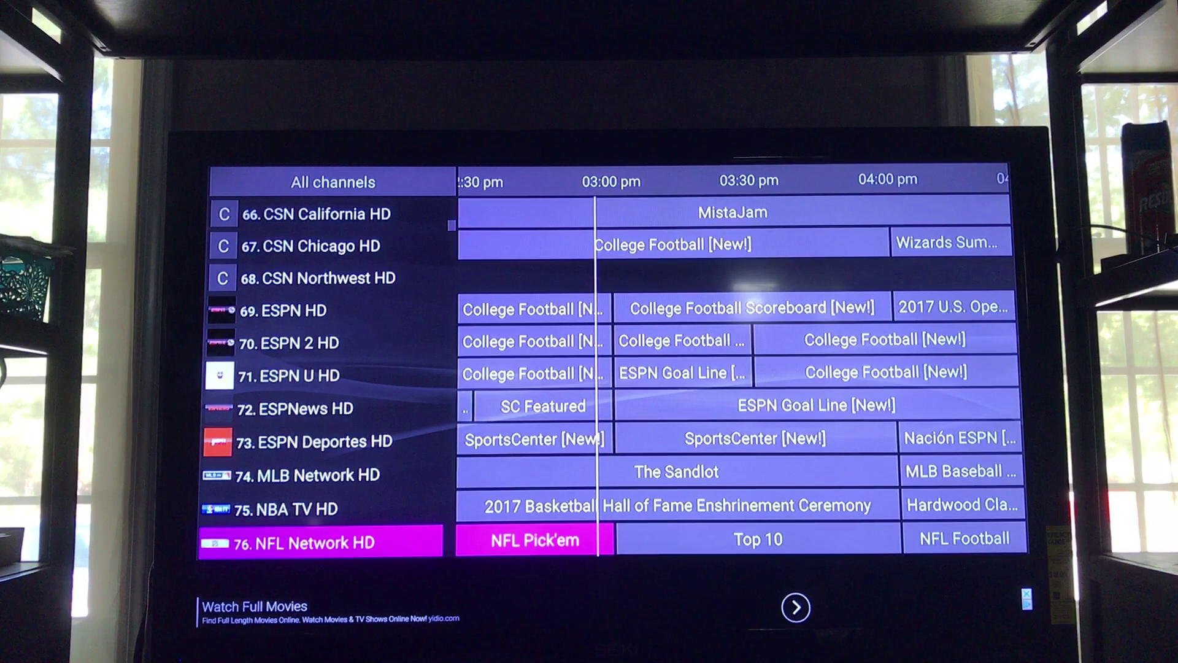
pyautogui.press('Up')
pyautogui.press('Up')
pyautogui.press('Up')
pyautogui.press('Up')
pyautogui.press('Up')
pyautogui.press('Up')
pyautogui.press('Up')
pyautogui.press('Up')
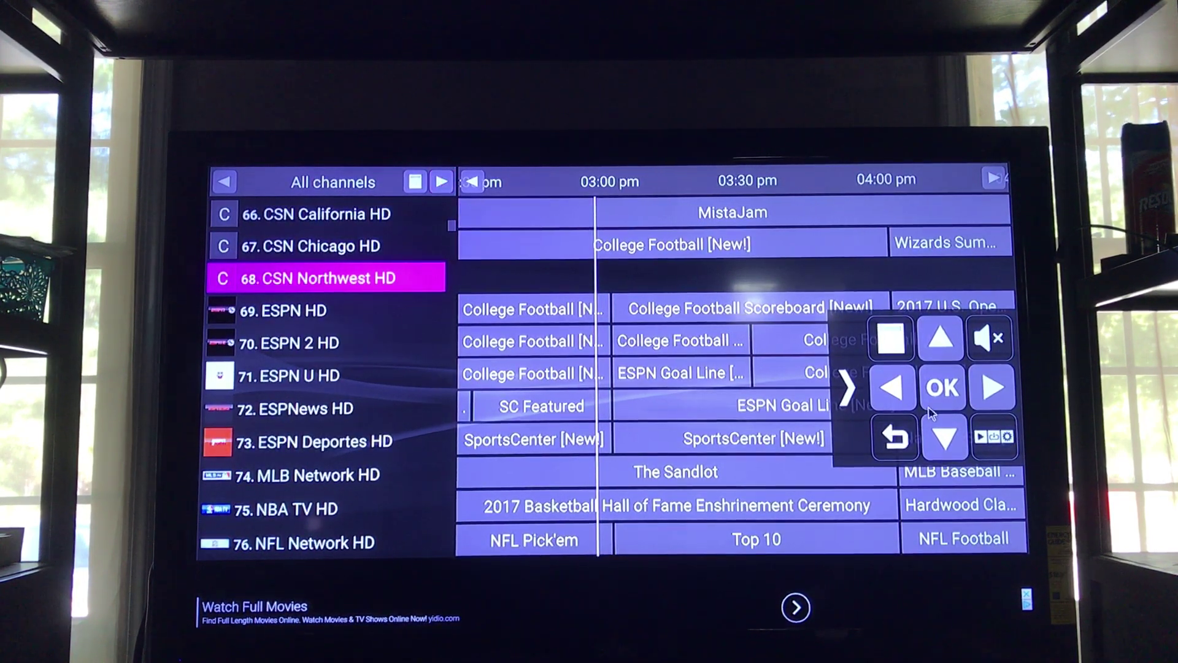
# Cycle categories from Filipino through Sports, United States, Canada, Italy, Spain to Germany
pyautogui.click(995, 402)
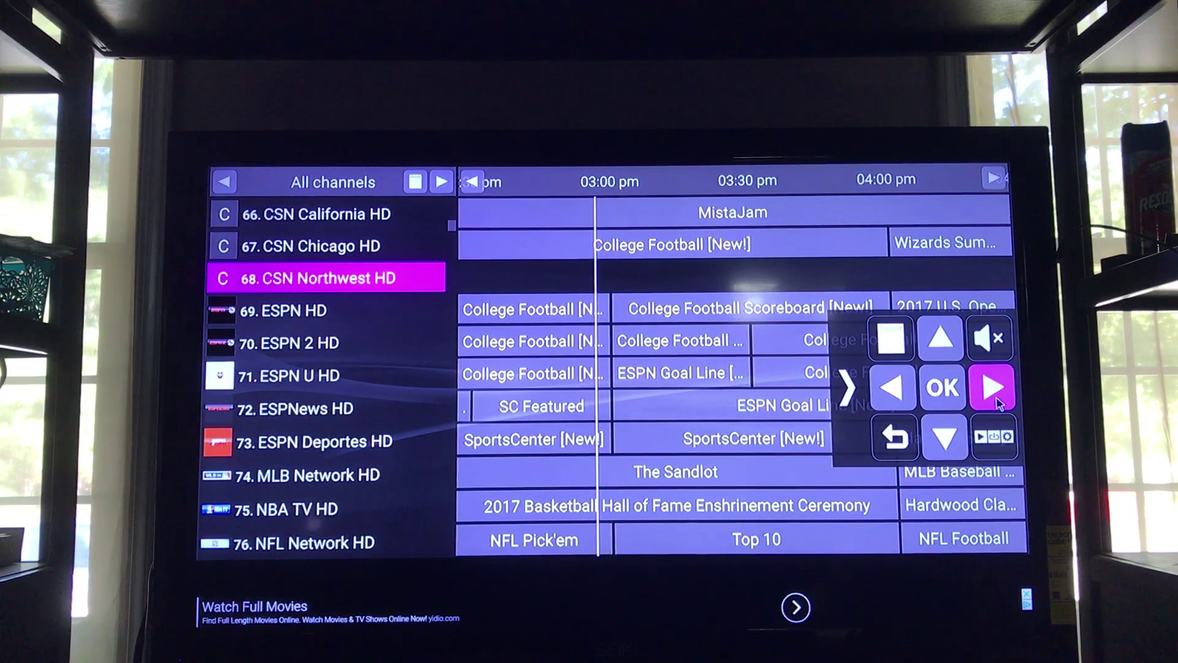
pyautogui.click(995, 390)
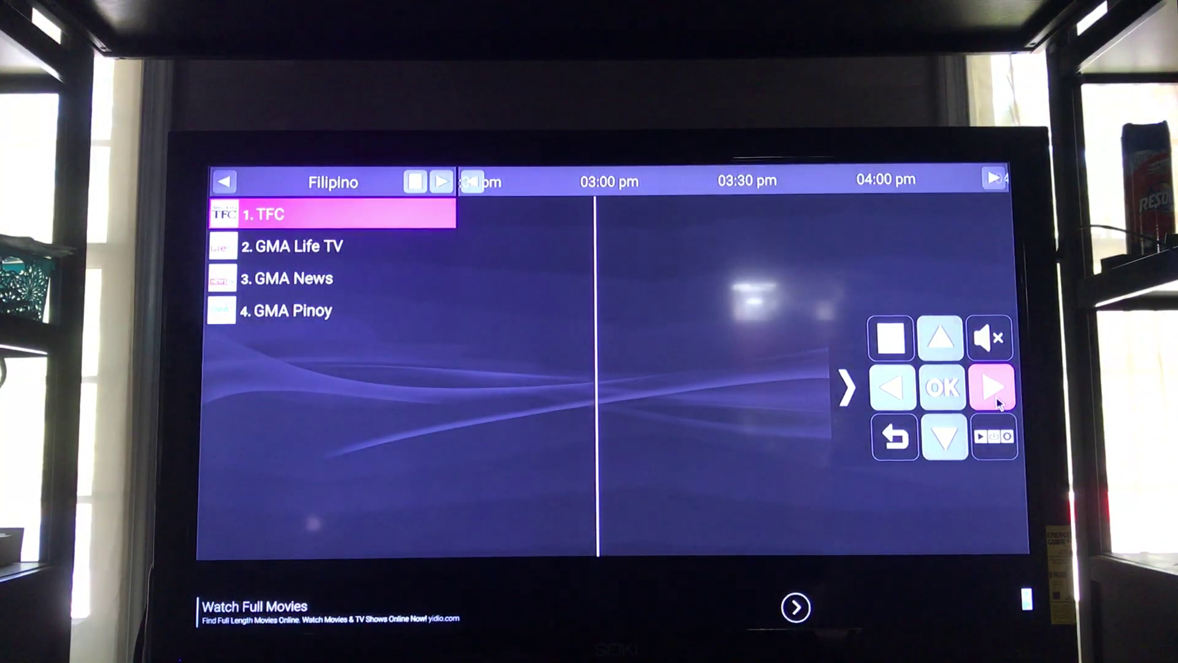
pyautogui.click(996, 395)
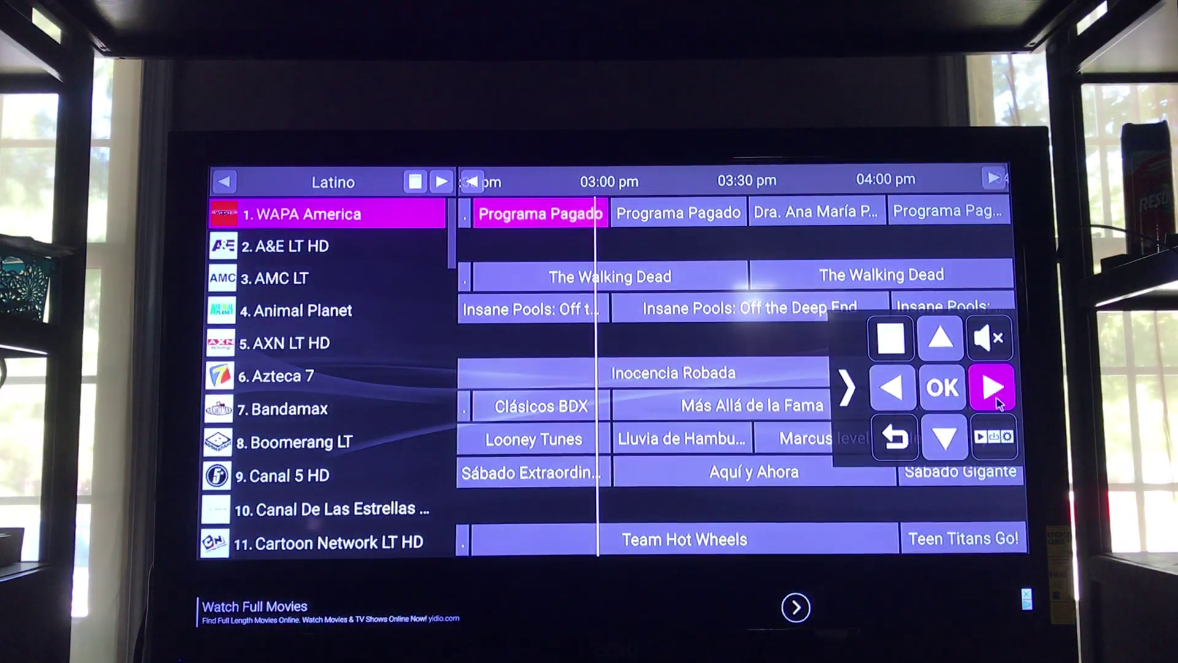
pyautogui.click(998, 402)
pyautogui.click(996, 402)
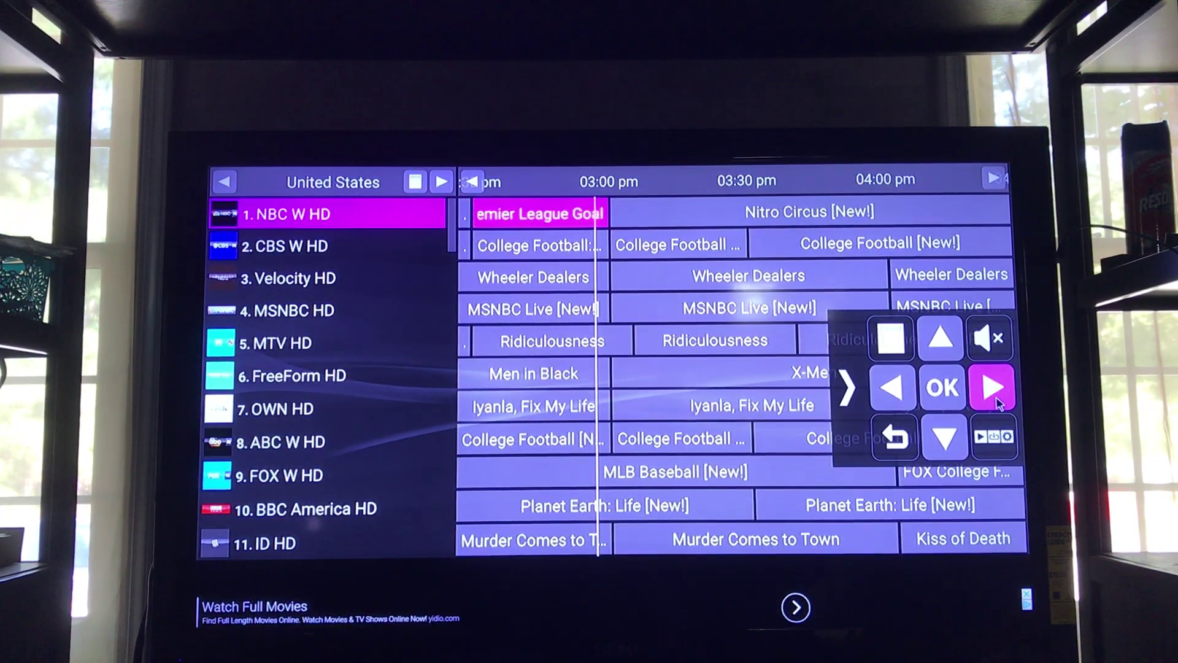
pyautogui.click(997, 403)
pyautogui.click(997, 402)
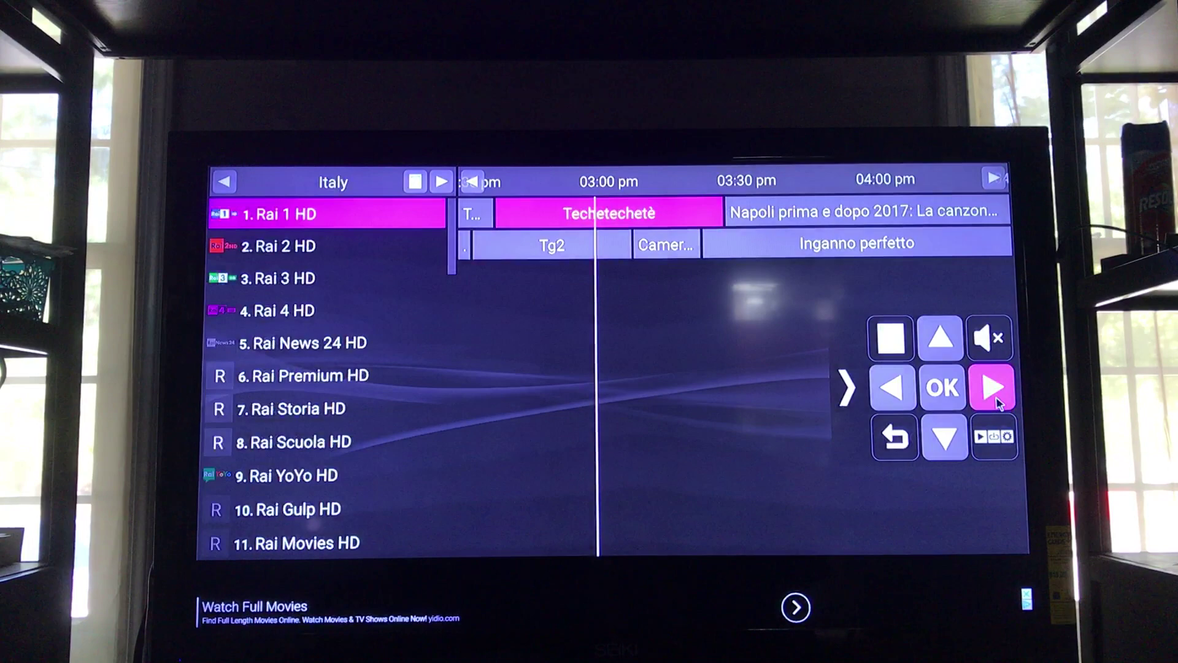
pyautogui.click(997, 402)
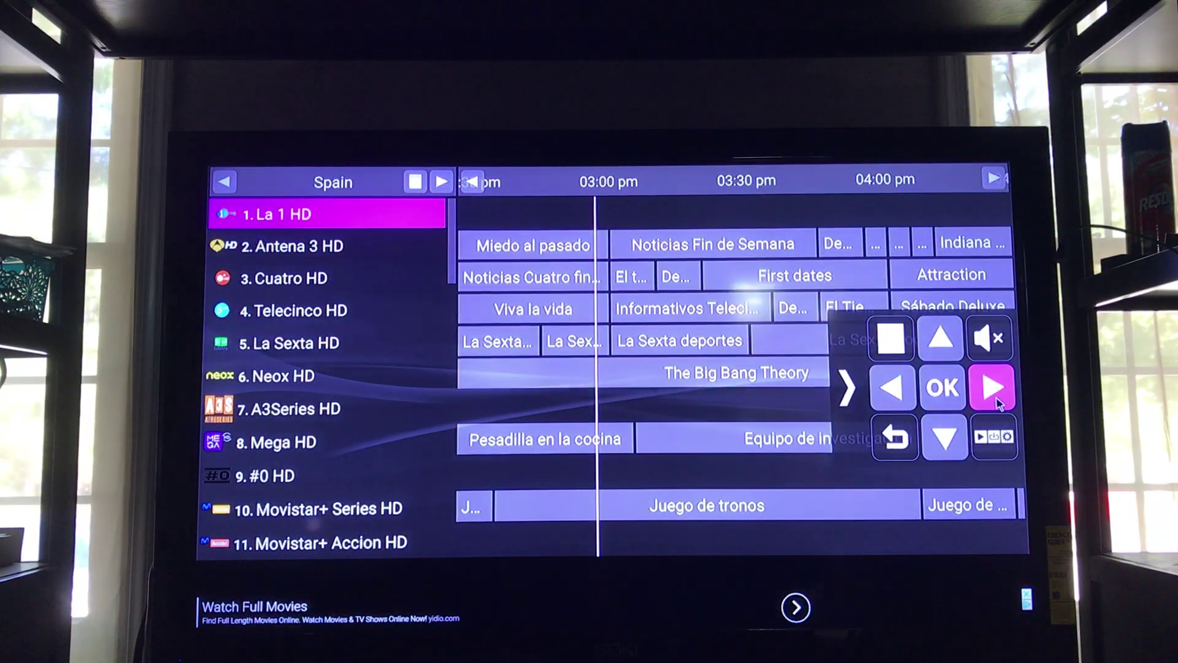
pyautogui.click(997, 403)
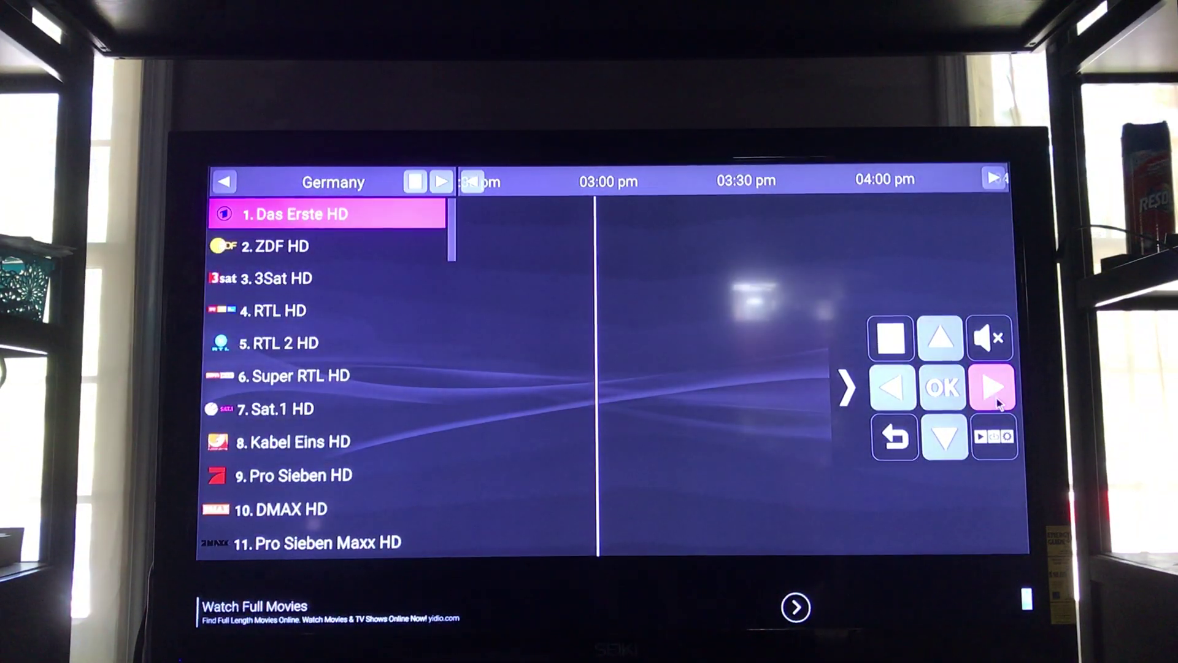
pyautogui.click(891, 339)
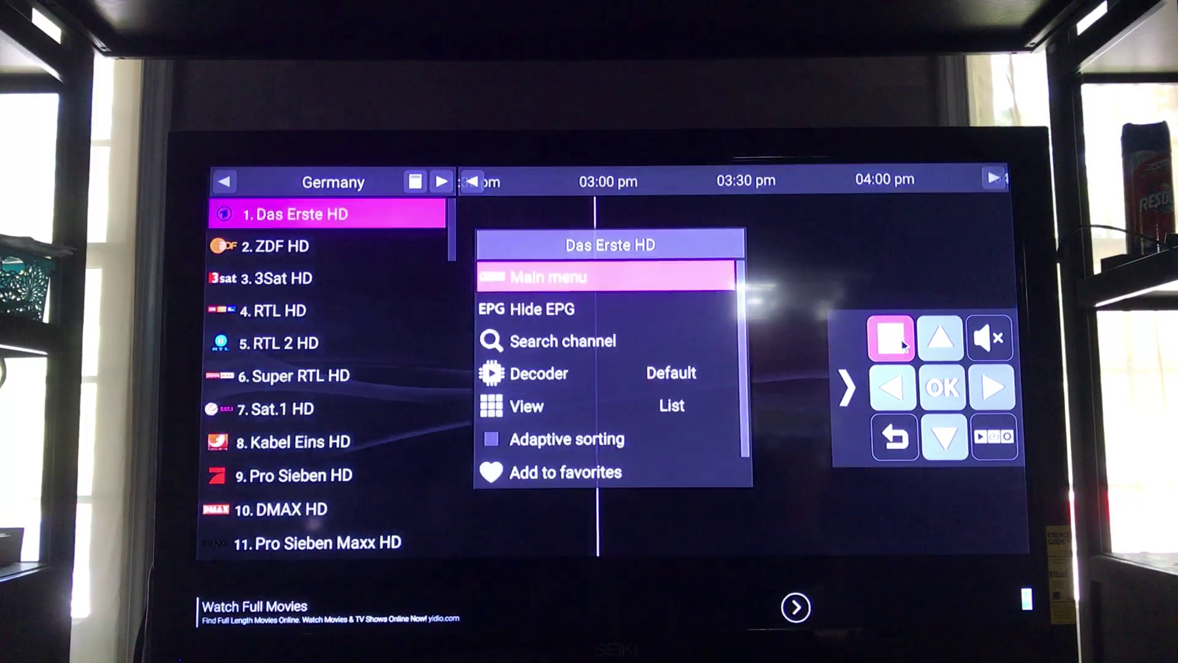
pyautogui.click(902, 343)
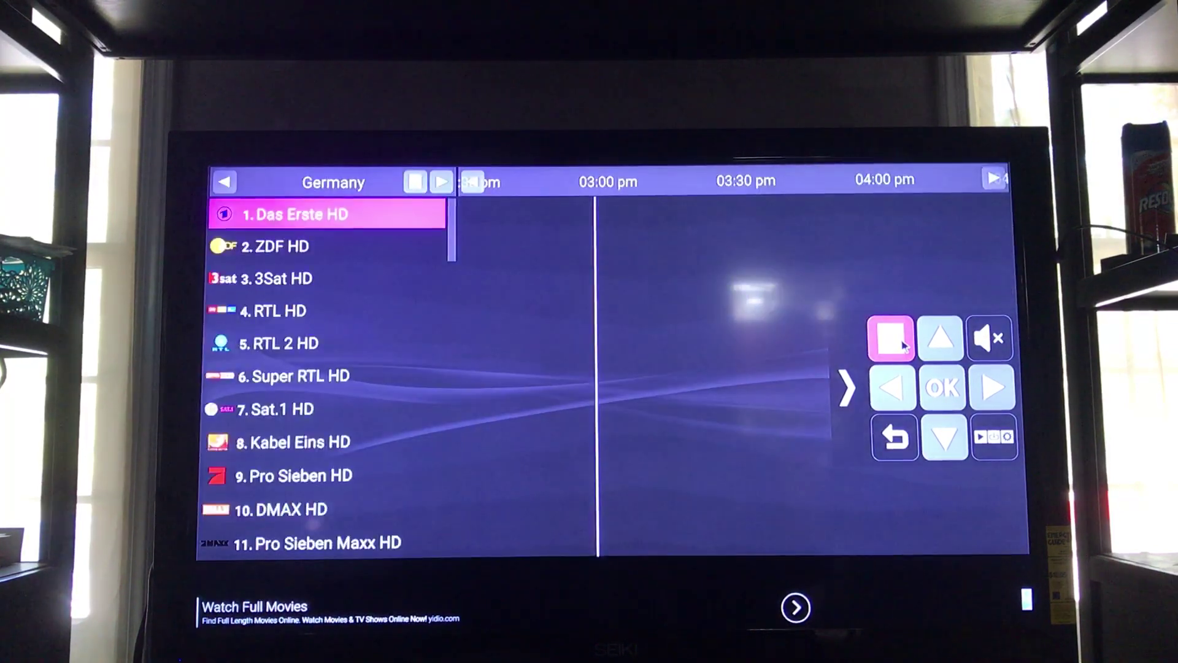
# Continue through Portugal, Live Events and Premium Movies to the Tamil category
pyautogui.click(987, 391)
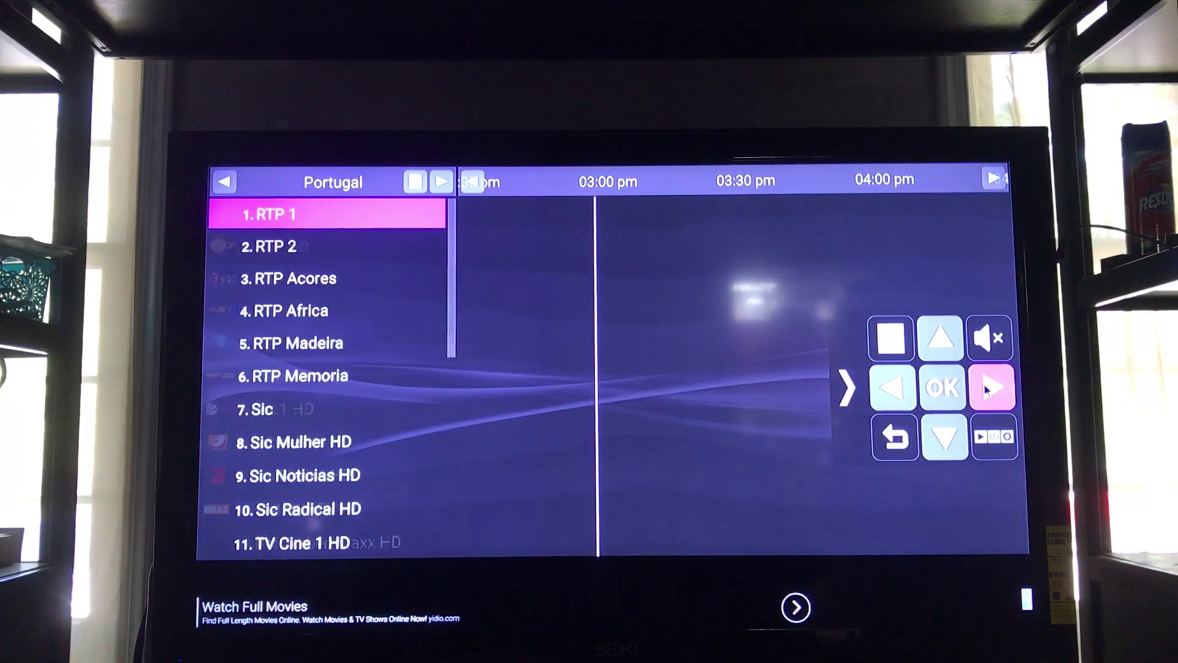
pyautogui.click(987, 391)
pyautogui.click(986, 391)
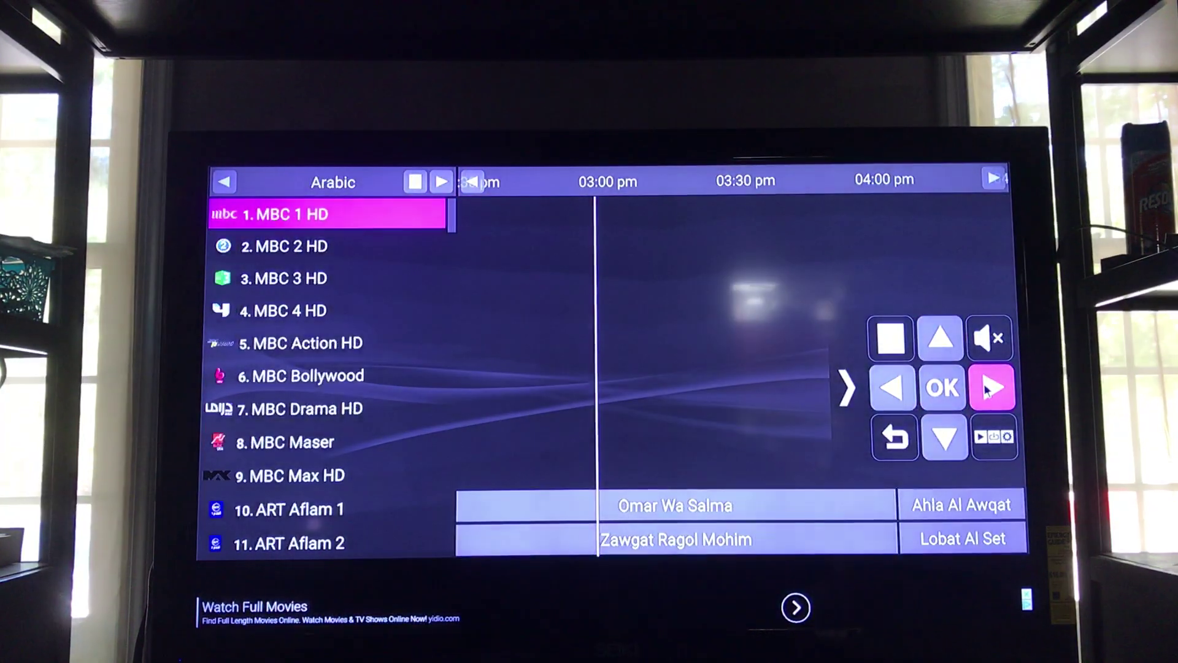
pyautogui.click(986, 391)
pyautogui.click(987, 390)
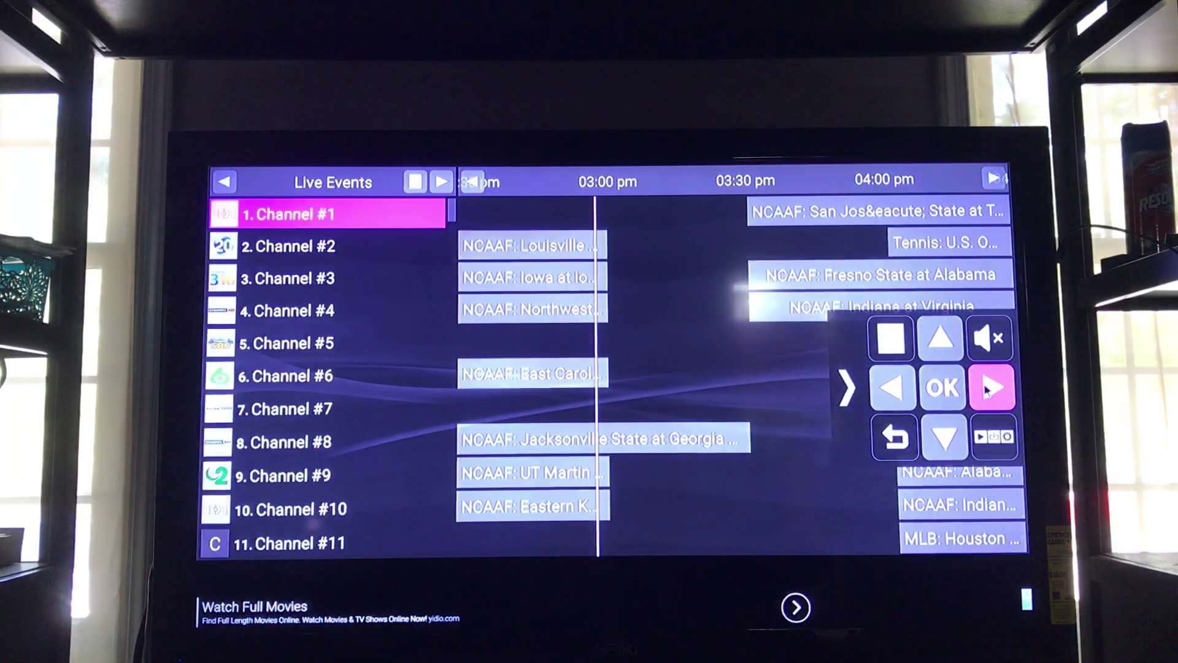
pyautogui.click(987, 390)
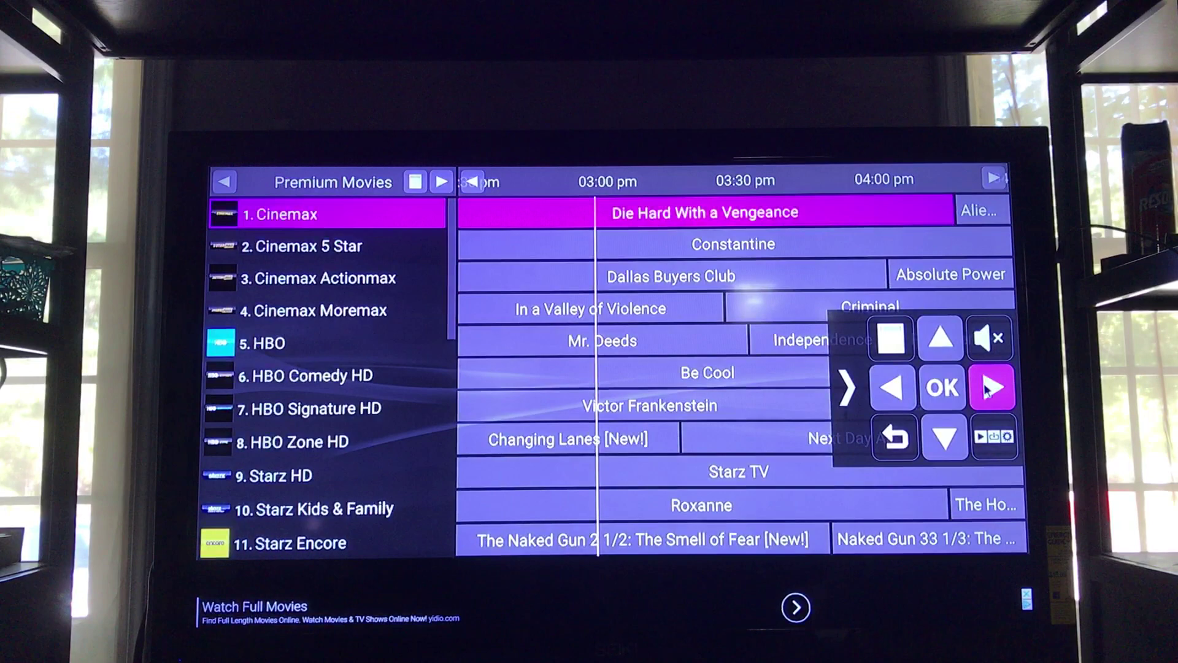
pyautogui.click(987, 391)
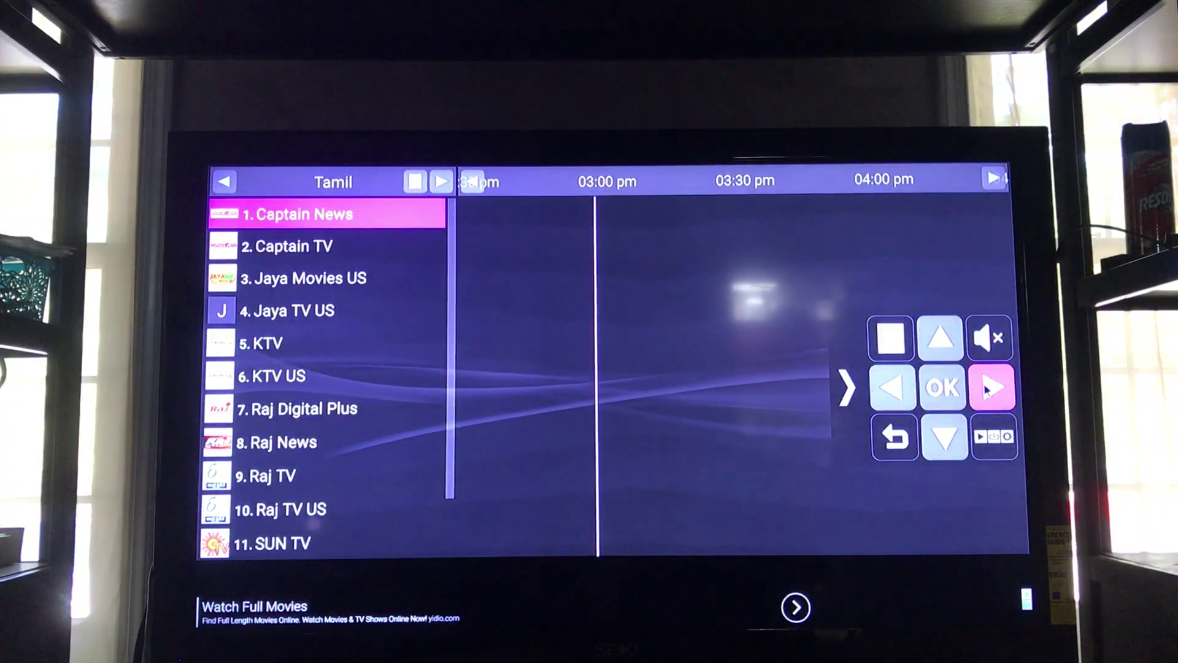
# Advance through Pakistan, Indian, Bangla, Marathi and Malayalam to American Football
pyautogui.click(988, 391)
pyautogui.click(987, 390)
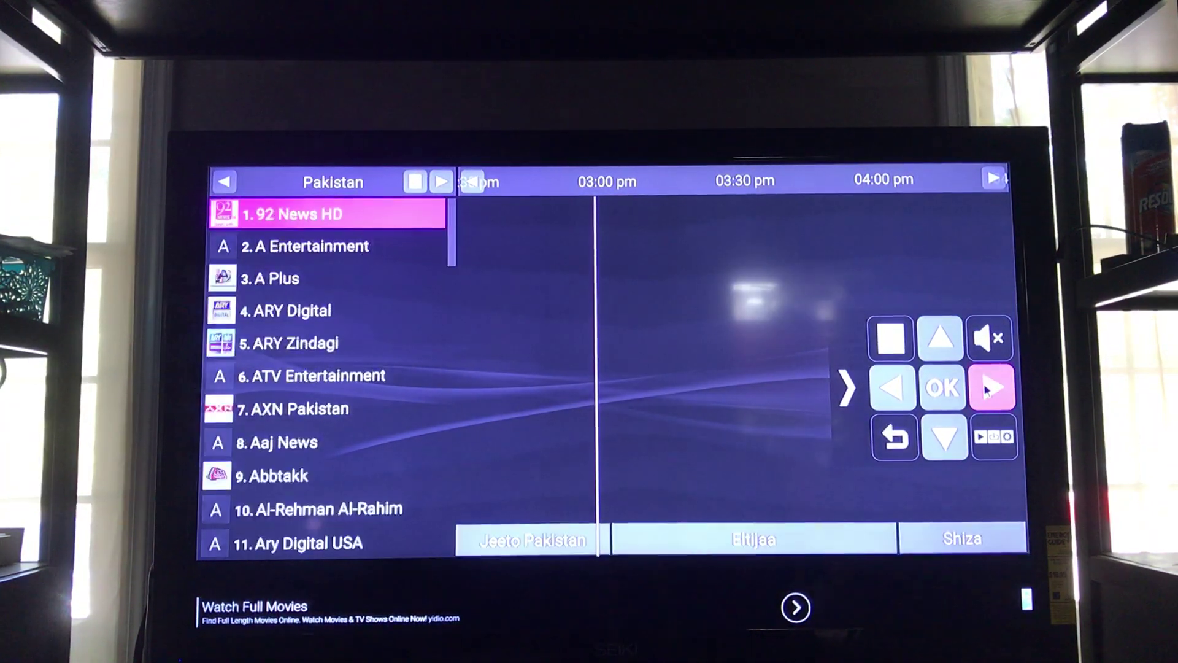
pyautogui.click(986, 391)
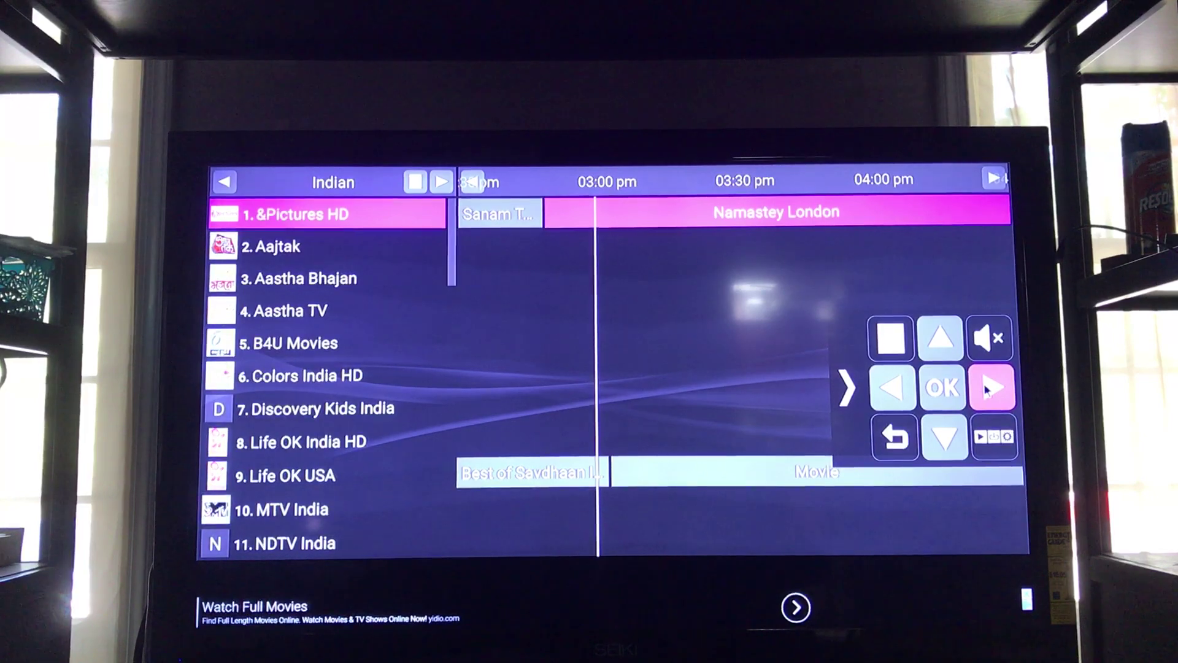
pyautogui.click(986, 390)
pyautogui.click(987, 390)
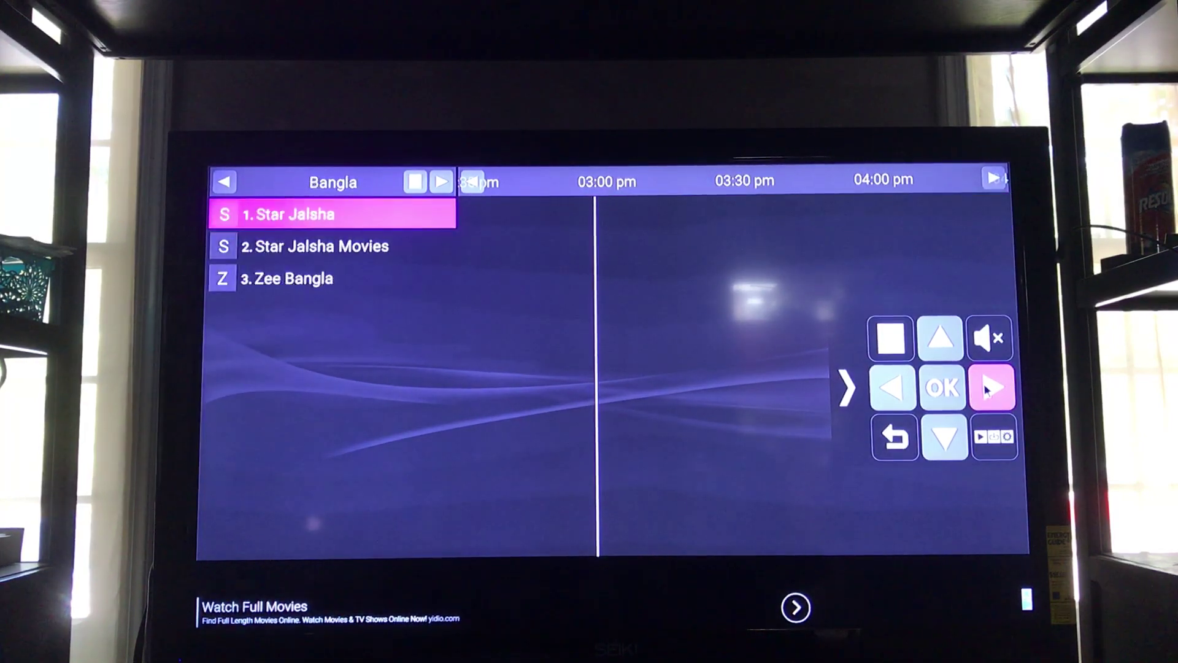
pyautogui.click(986, 390)
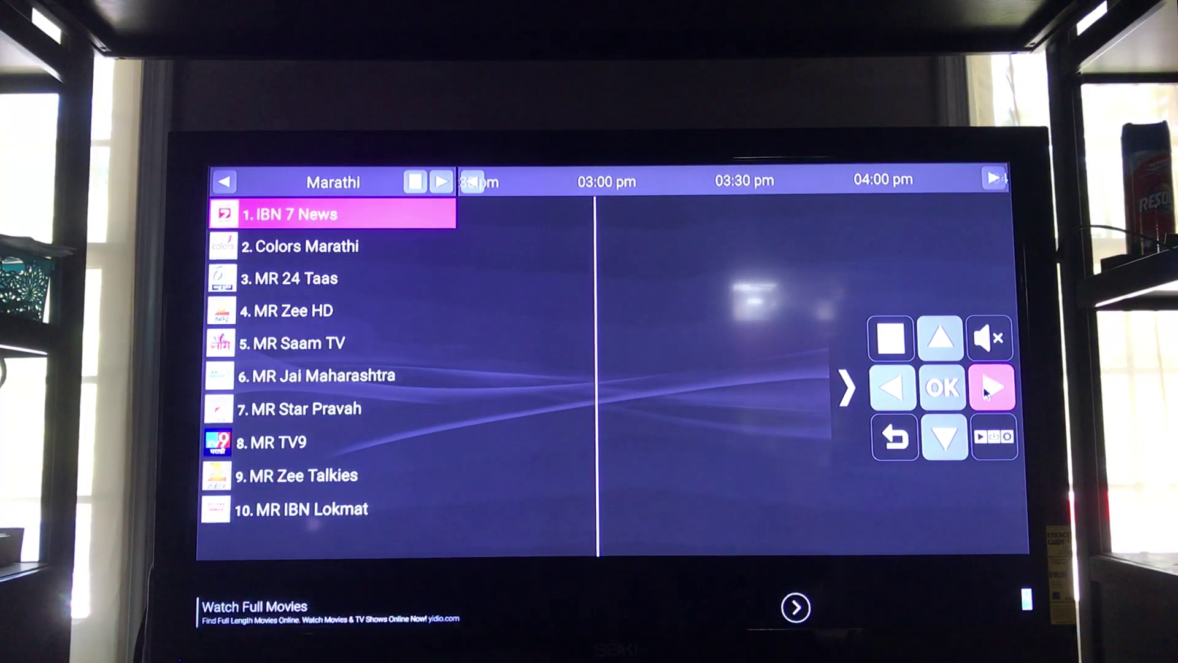
pyautogui.click(986, 391)
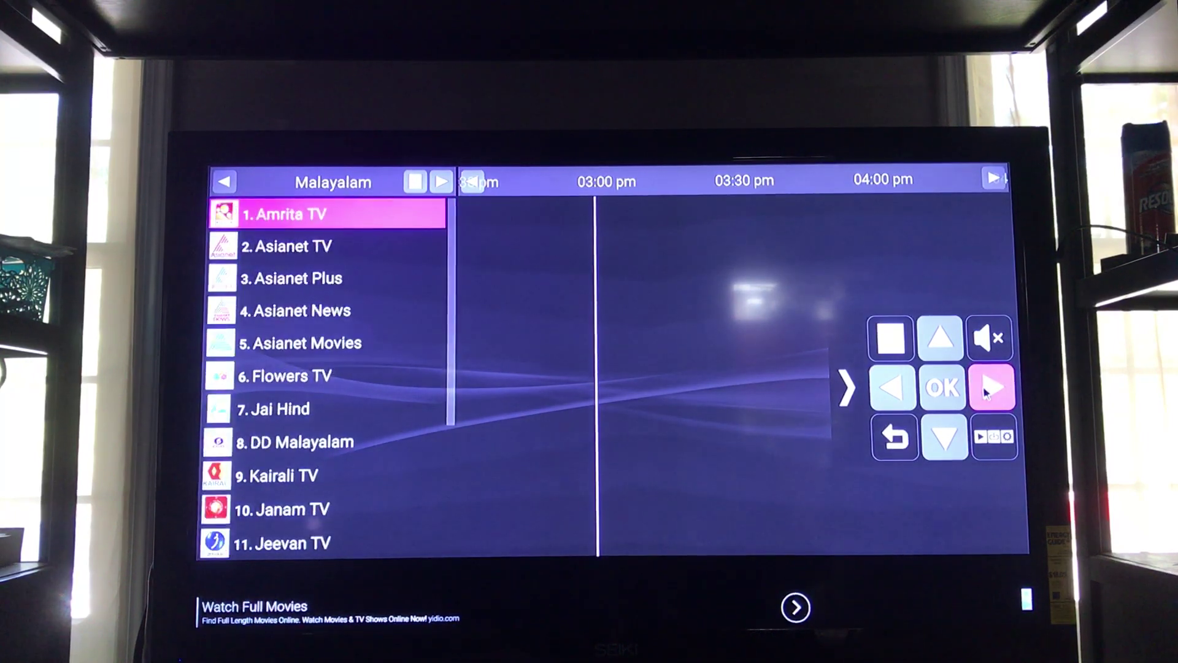
pyautogui.click(987, 391)
pyautogui.click(987, 390)
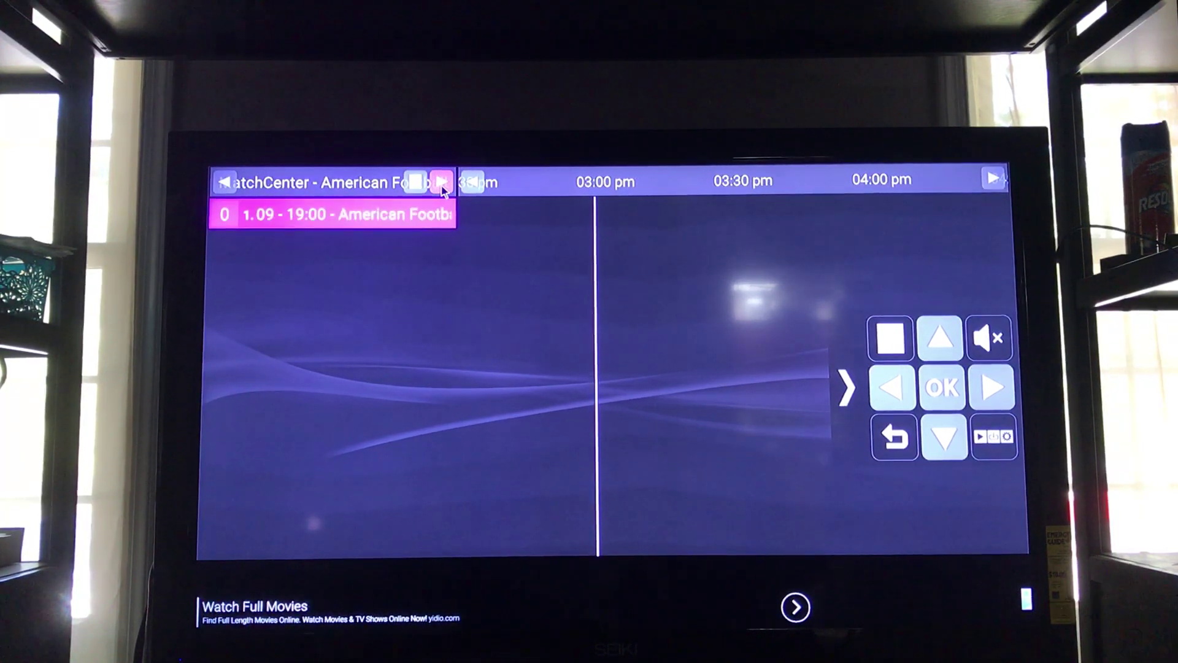
# Switch to MatchCenter - NCAAF and browse the game list down and back up
pyautogui.click(442, 182)
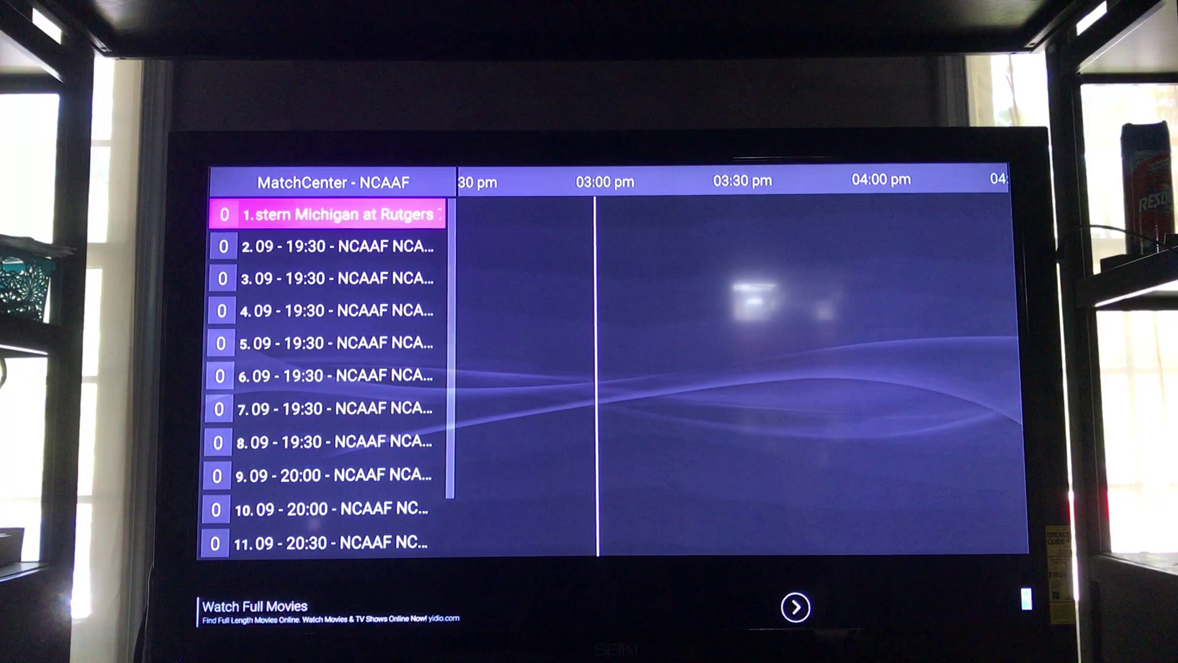
pyautogui.press('Down')
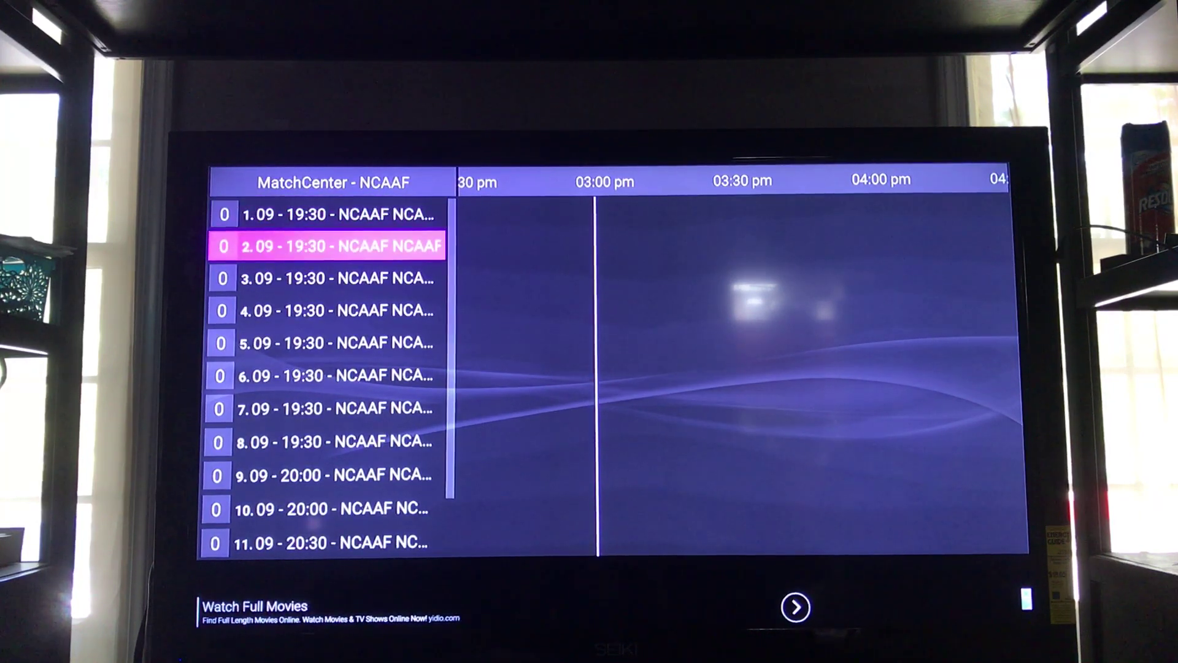
pyautogui.press('Down')
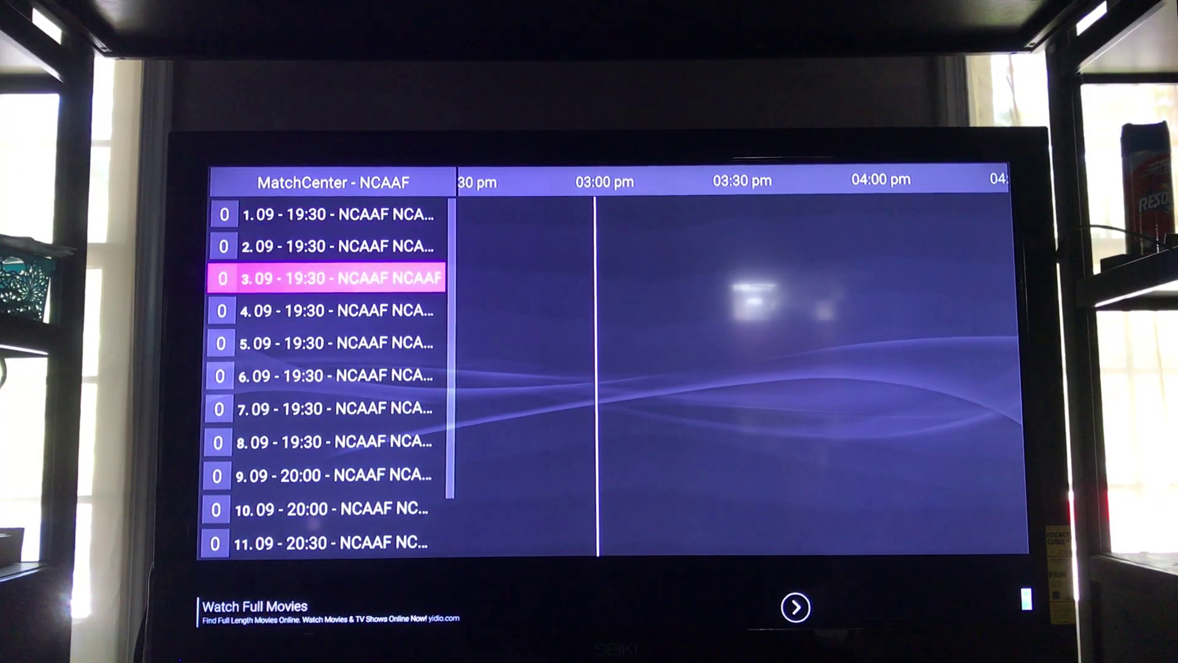
pyautogui.press('Down')
pyautogui.press('Up')
pyautogui.press('Up')
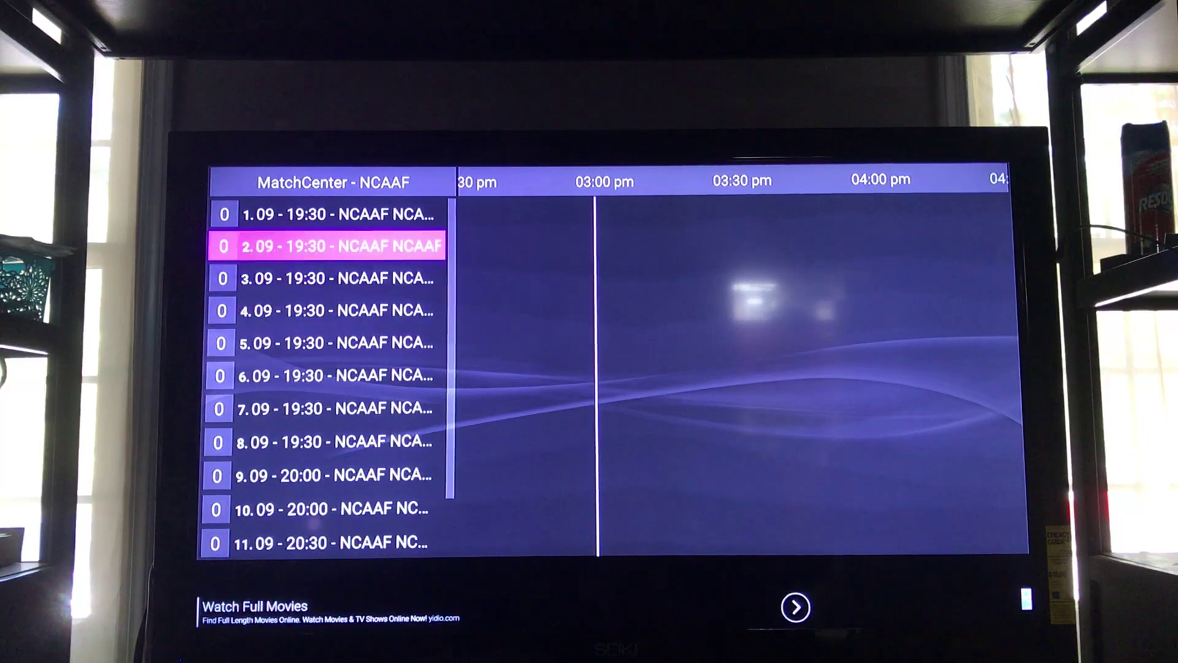
pyautogui.press('Up')
pyautogui.press('Up')
pyautogui.press('Down')
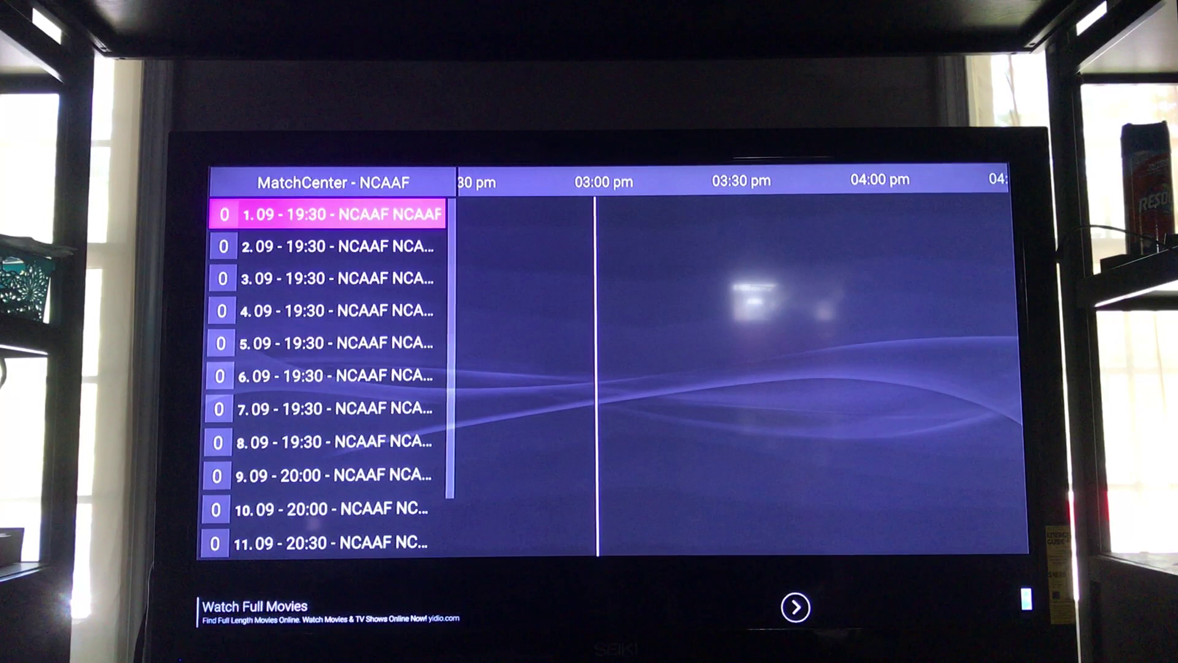
pyautogui.press('Down')
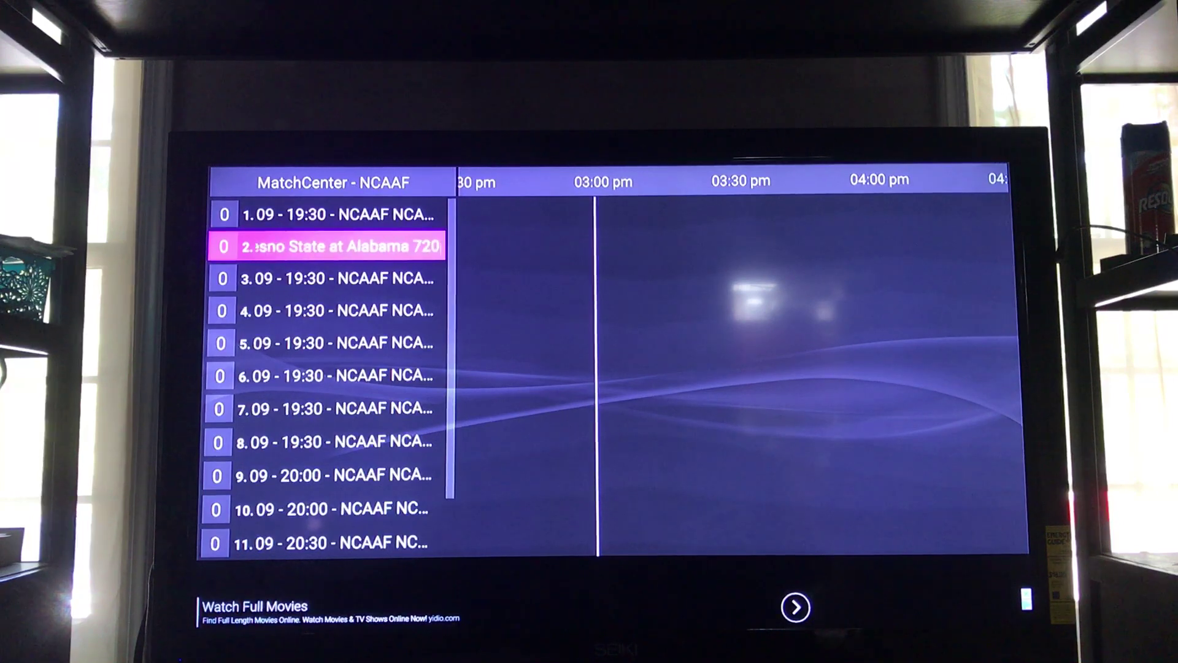
pyautogui.press('Down')
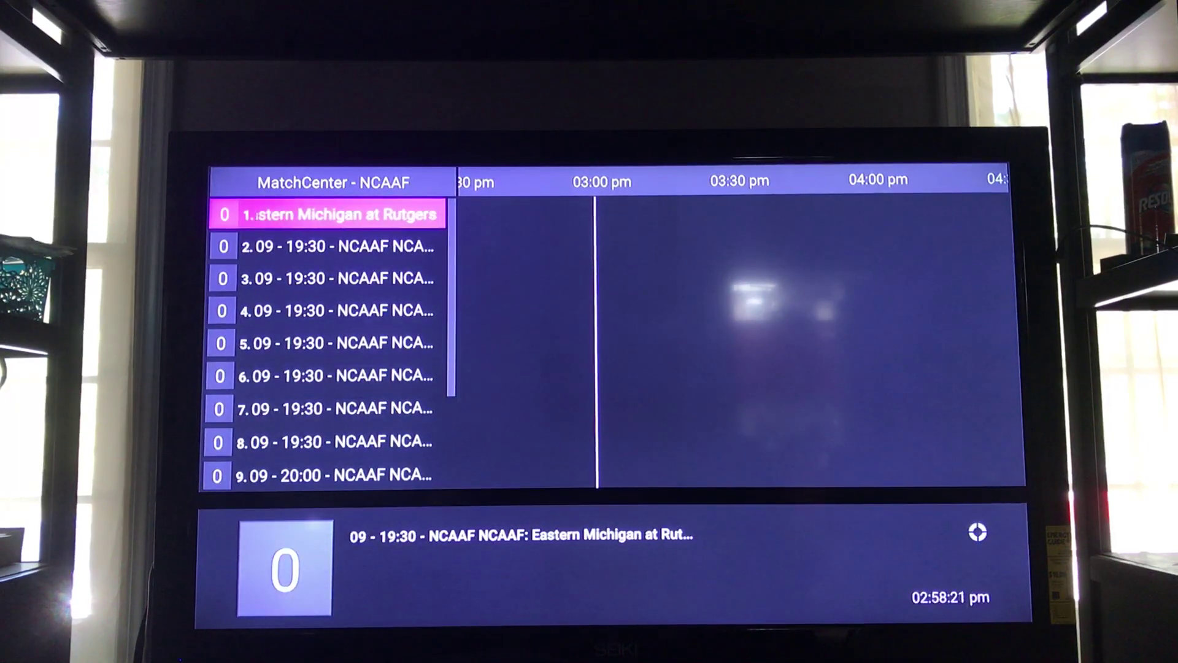
# Play Eastern Michigan at Rutgers, then switch playback to Fresno State at Alabama
pyautogui.press('Return')
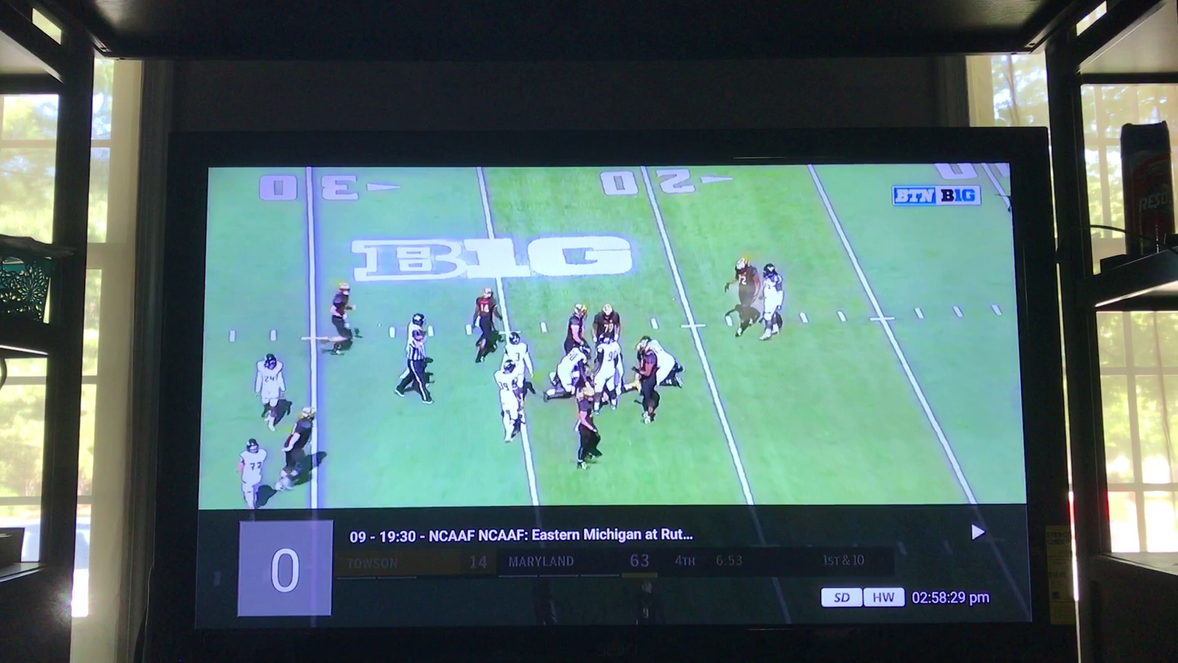
pyautogui.press('Return')
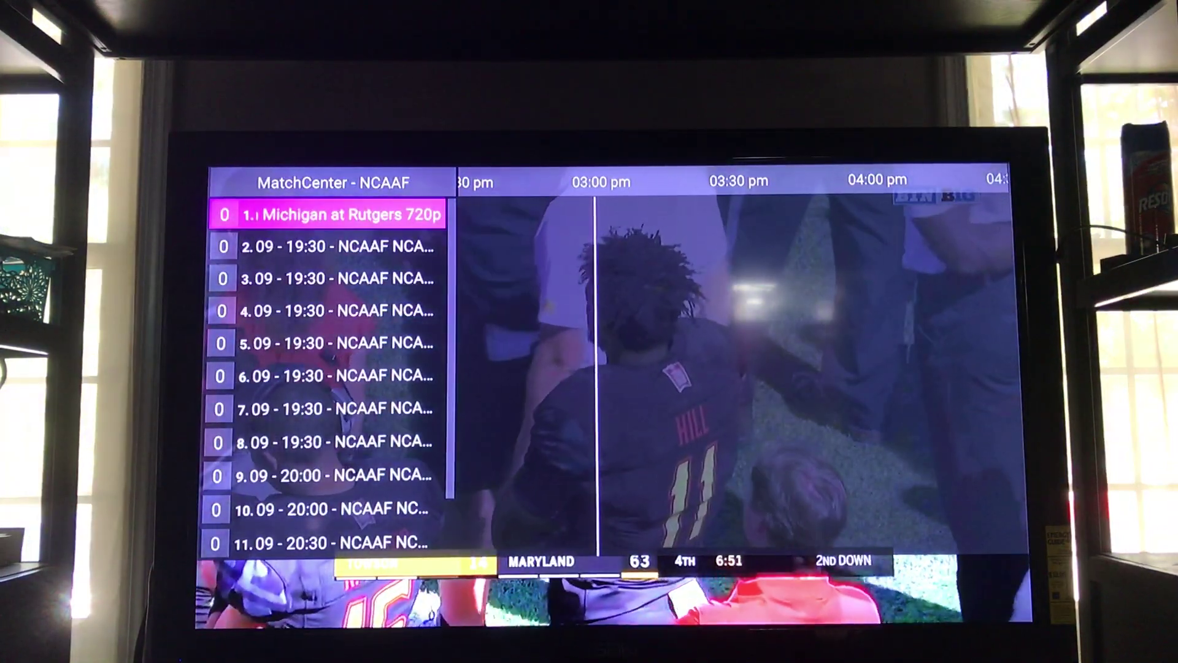
pyautogui.press('Down')
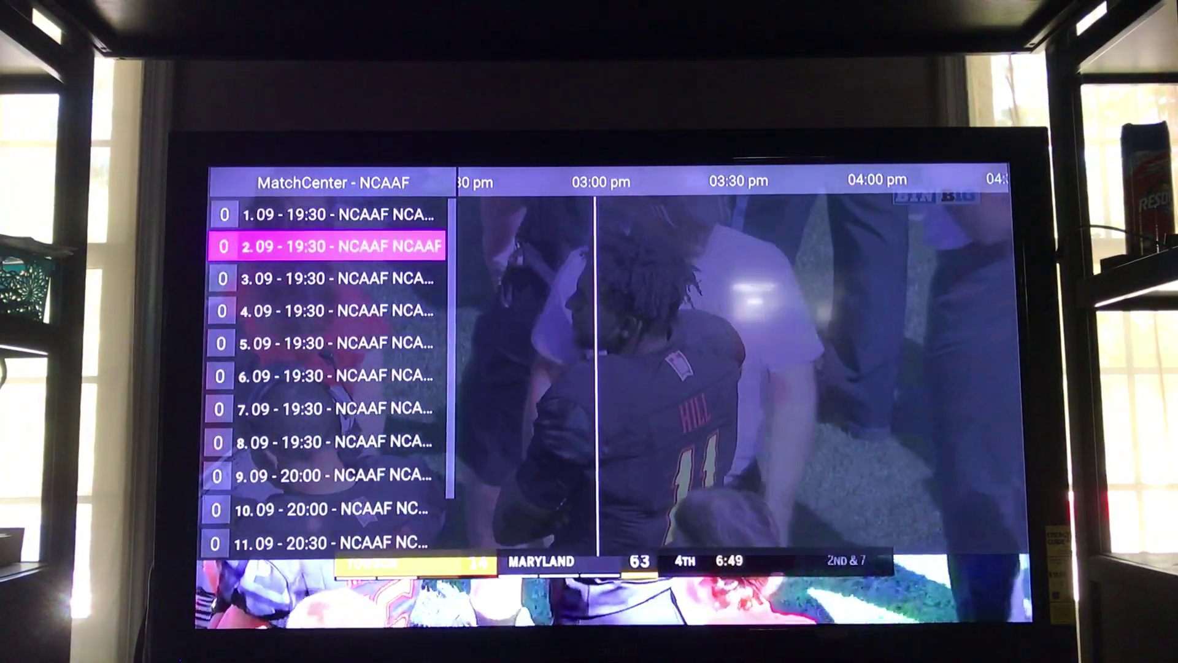
pyautogui.press('Return')
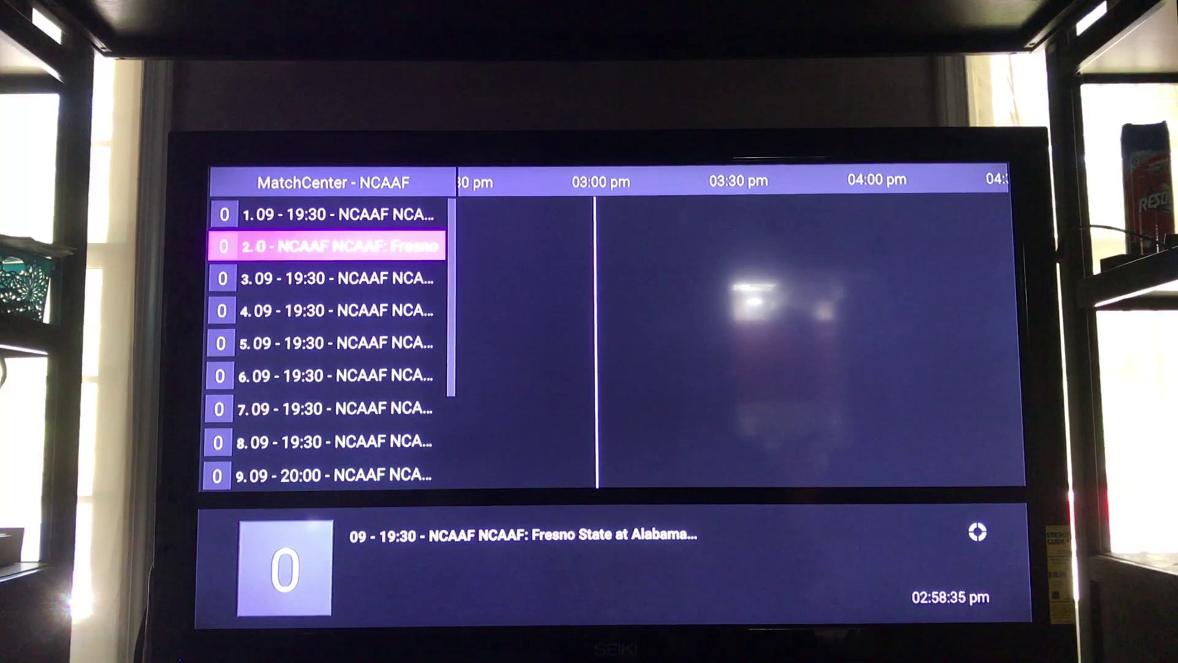
pyautogui.press('Return')
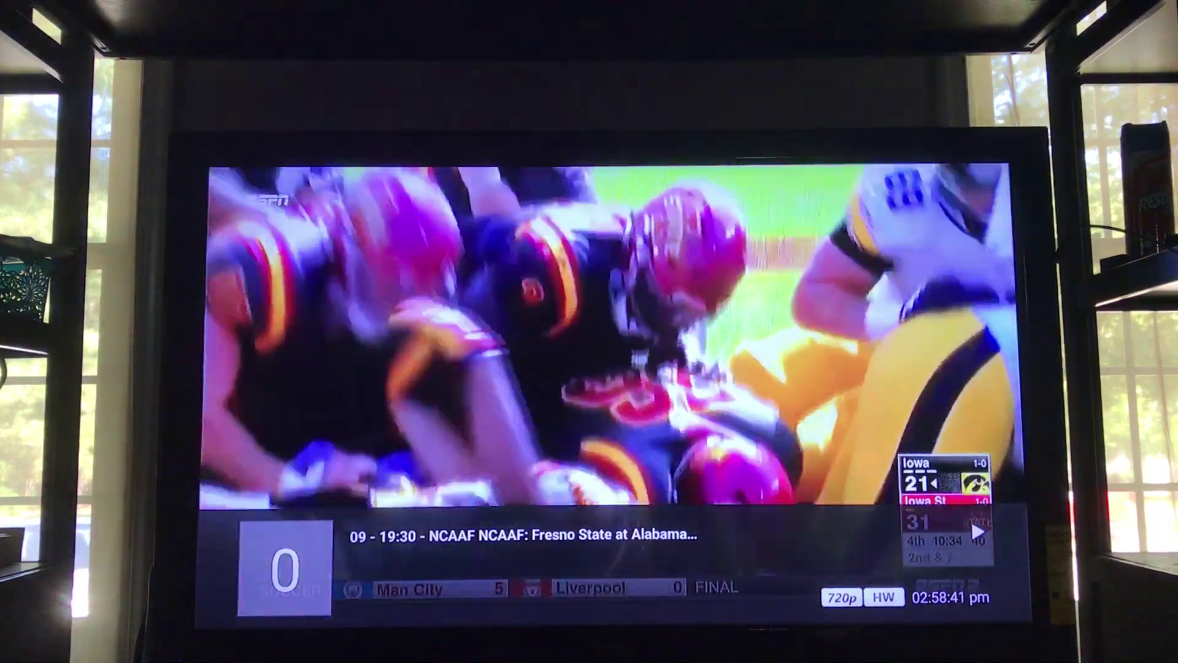
# Switch to Indiana at Virginia, then Pittsburgh at Penn State, and select the fifth game
pyautogui.press('Return')
pyautogui.press('Down')
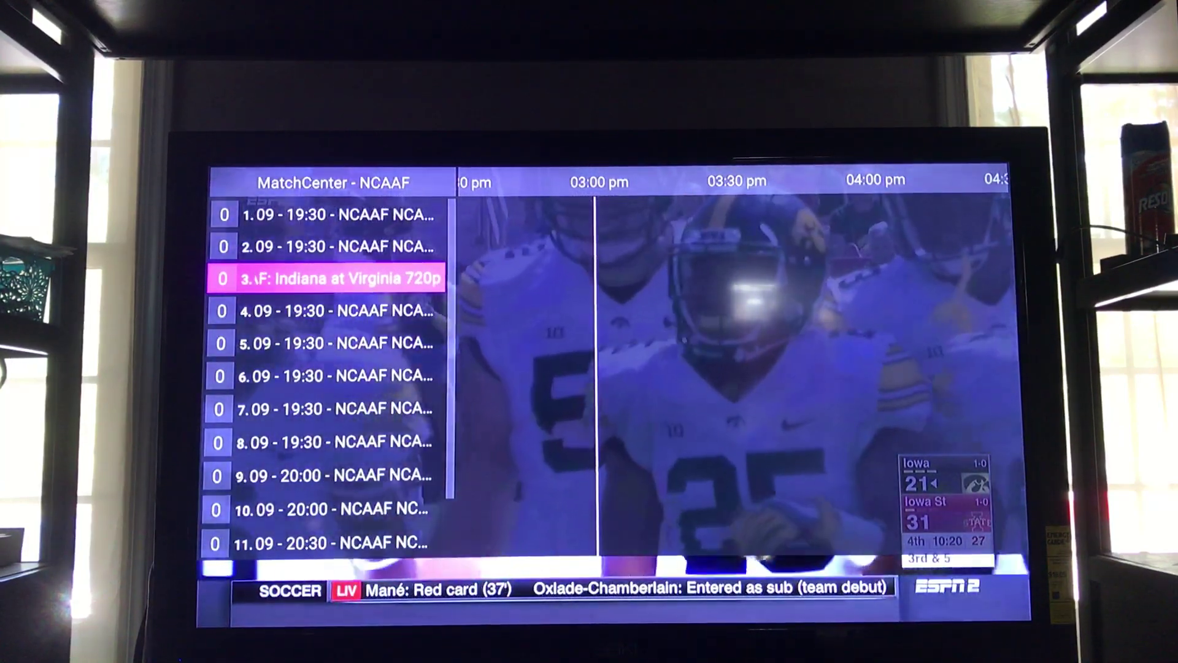
pyautogui.press('Return')
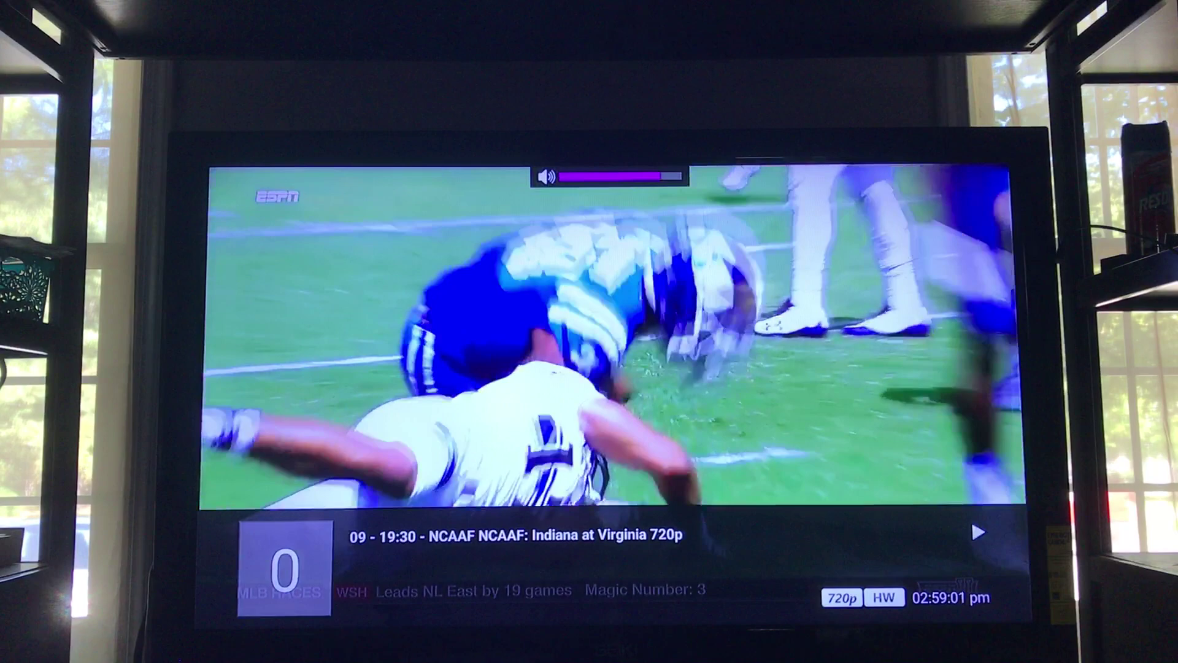
pyautogui.press('Return')
pyautogui.press('Down')
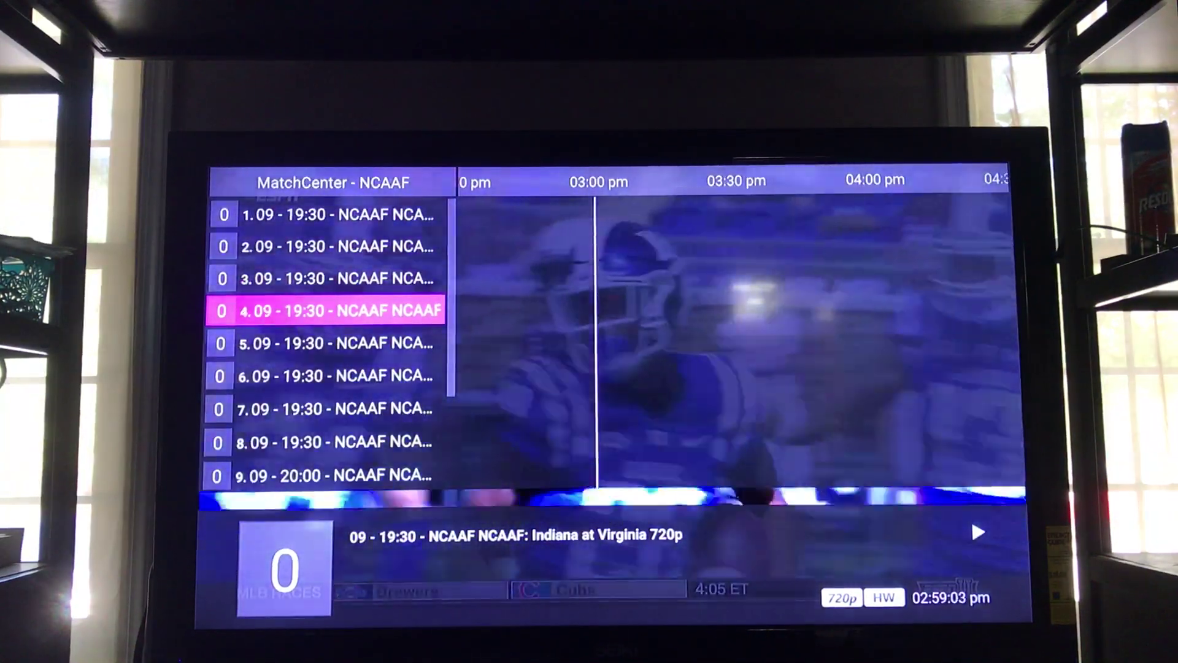
pyautogui.press('Return')
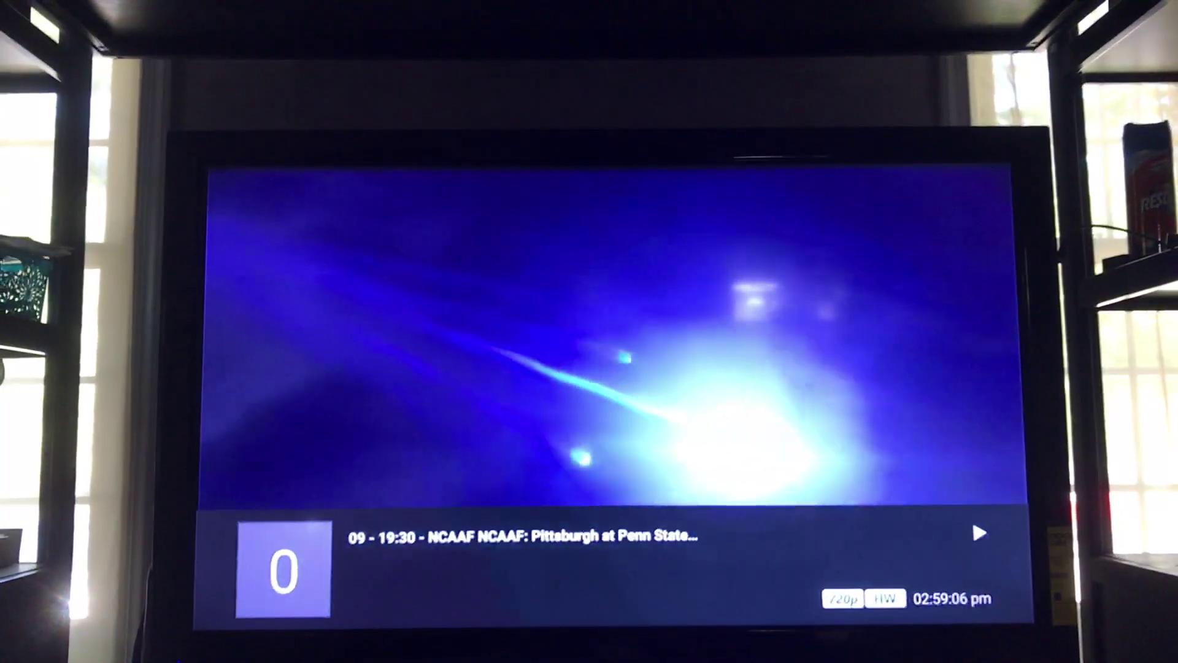
pyautogui.press('Down')
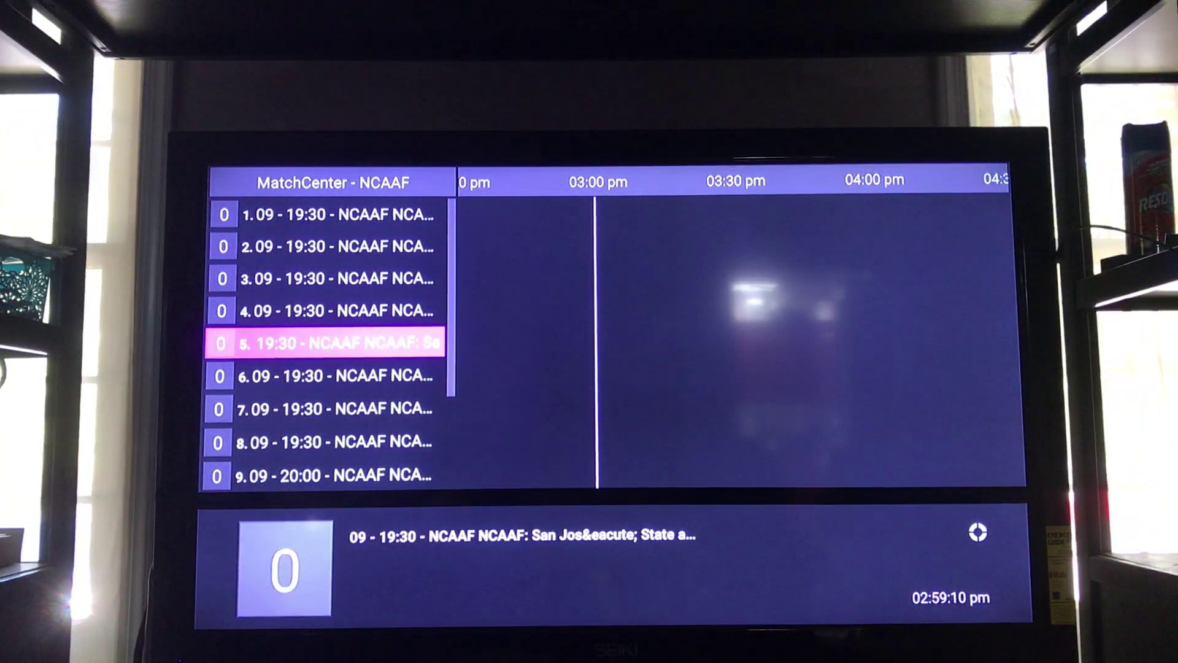
# Watch the fifth game full screen, then open the game list over Nebraska at Oregon
pyautogui.press('Return')
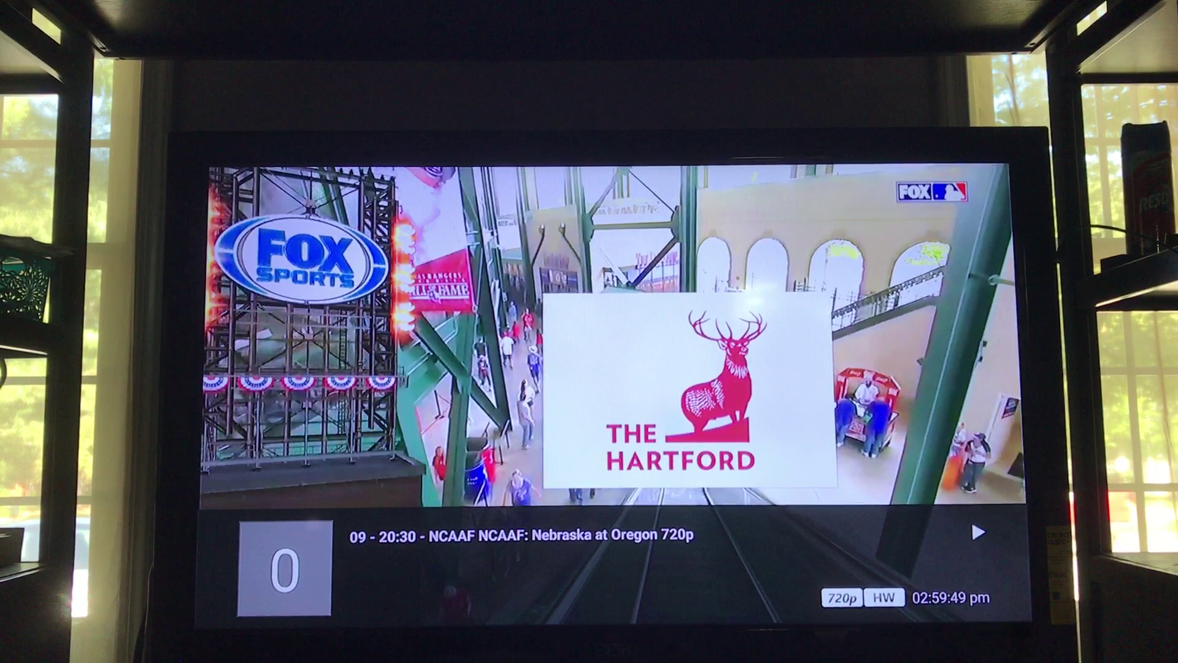
pyautogui.press('Return')
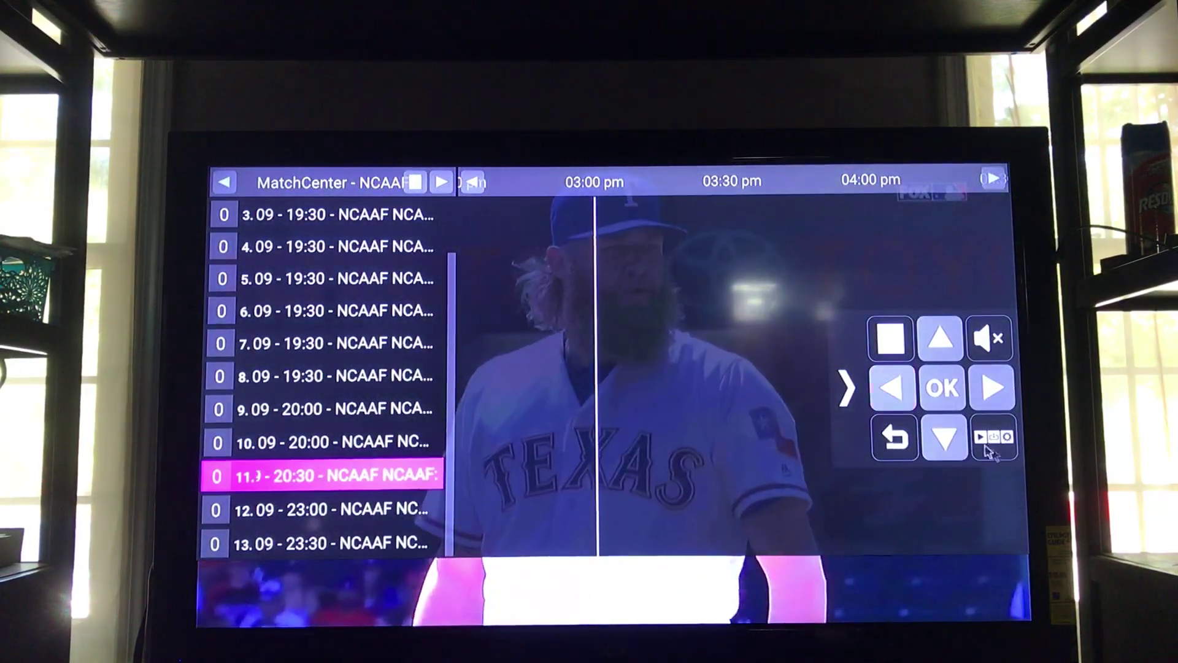
# Stop the Nebraska at Oregon stream from the on-screen playback options, then move through the list
pyautogui.click(995, 451)
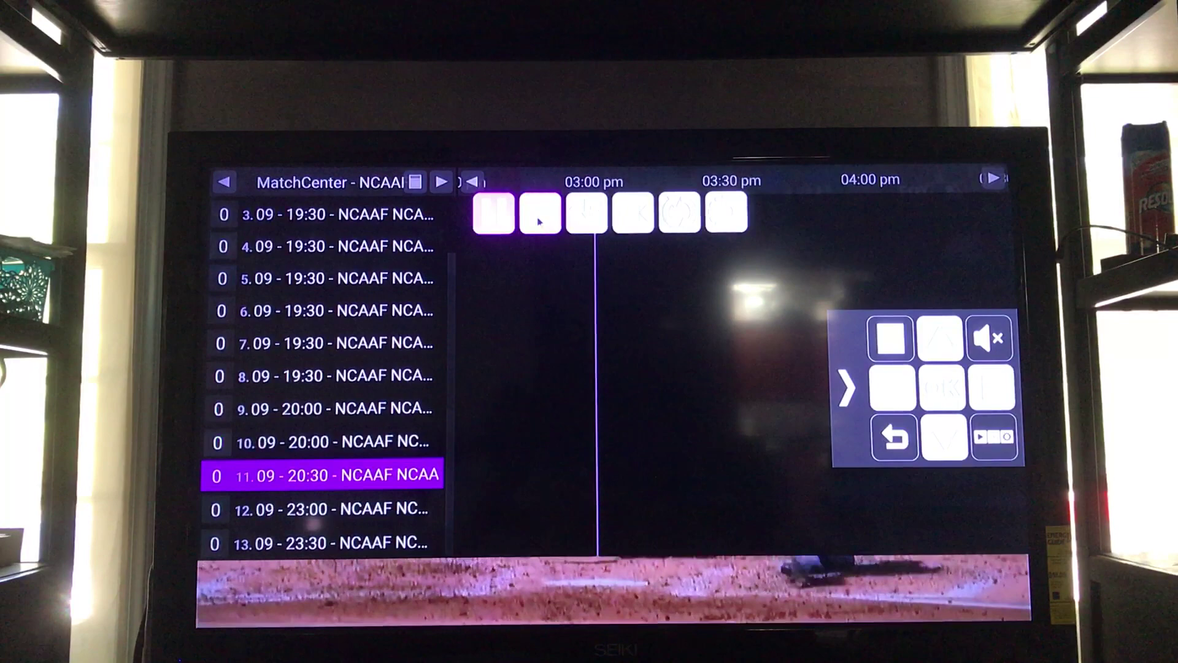
pyautogui.click(539, 222)
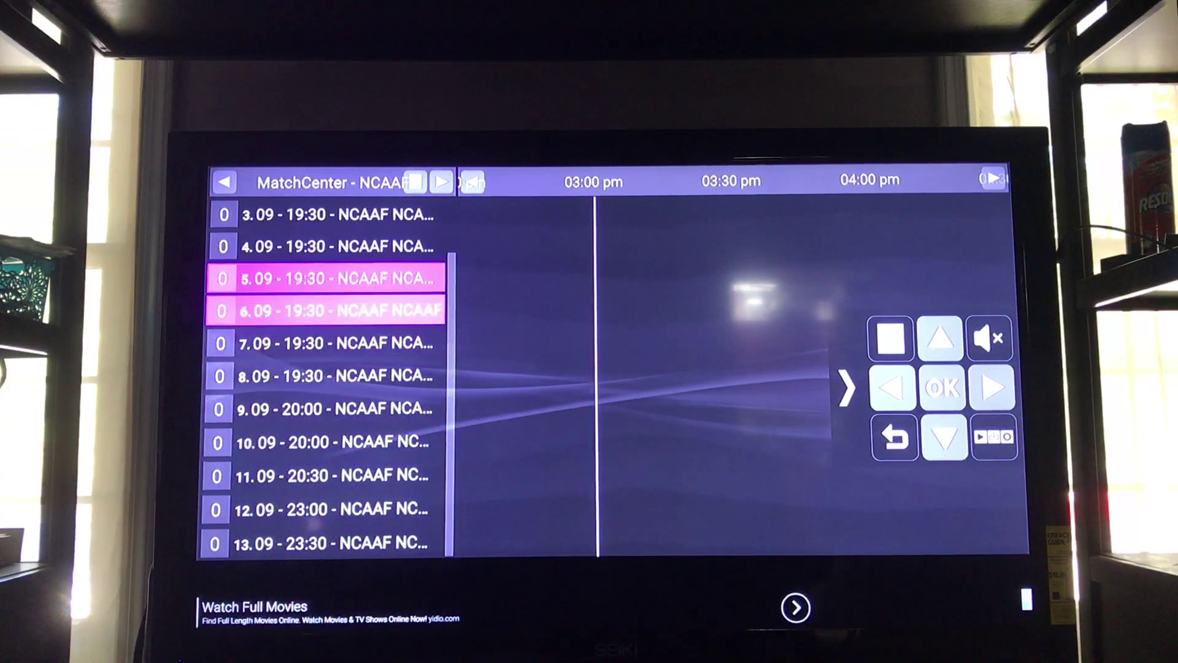
pyautogui.press('Down')
pyautogui.press('Down')
pyautogui.press('Down')
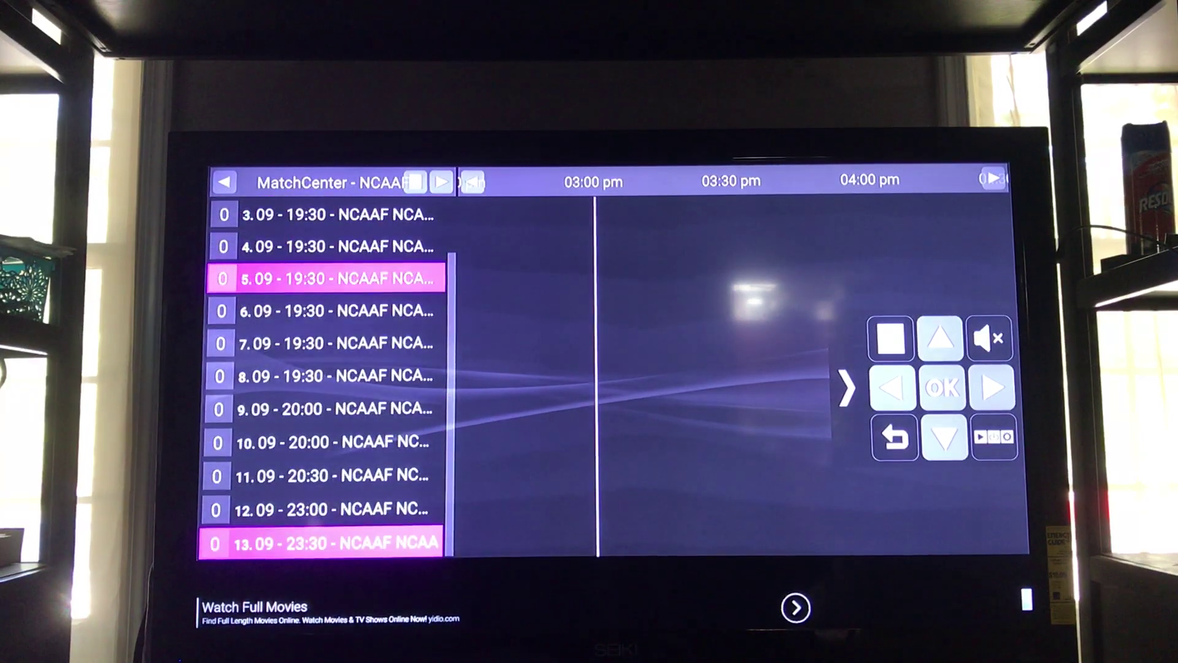